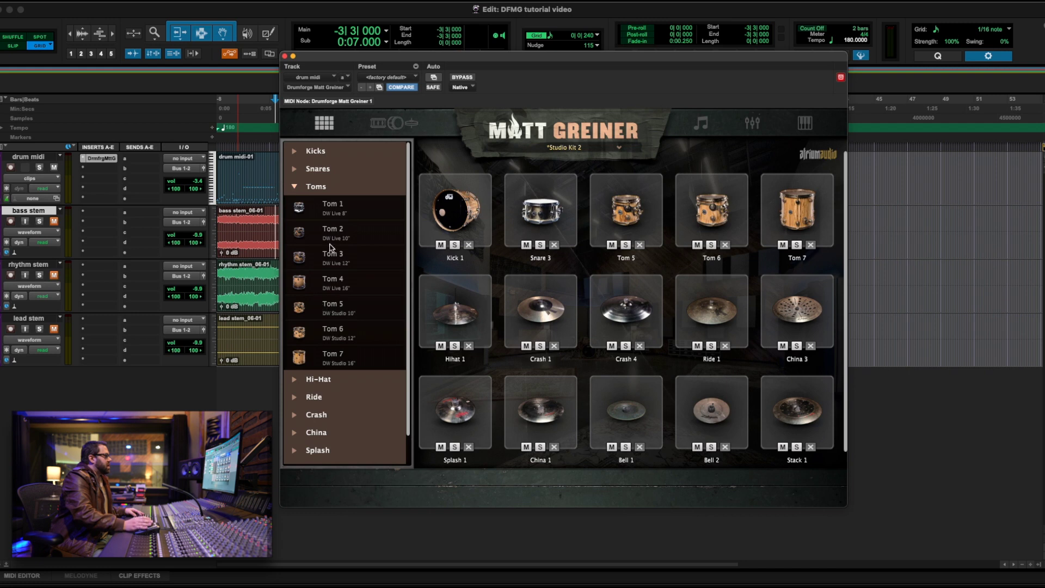
# Step: Browse the available instruments in the library's hi-hat, ride, crash, china, splash, stack, bell, kick and snare categories
pyautogui.click(295, 382)
pyautogui.click(297, 248)
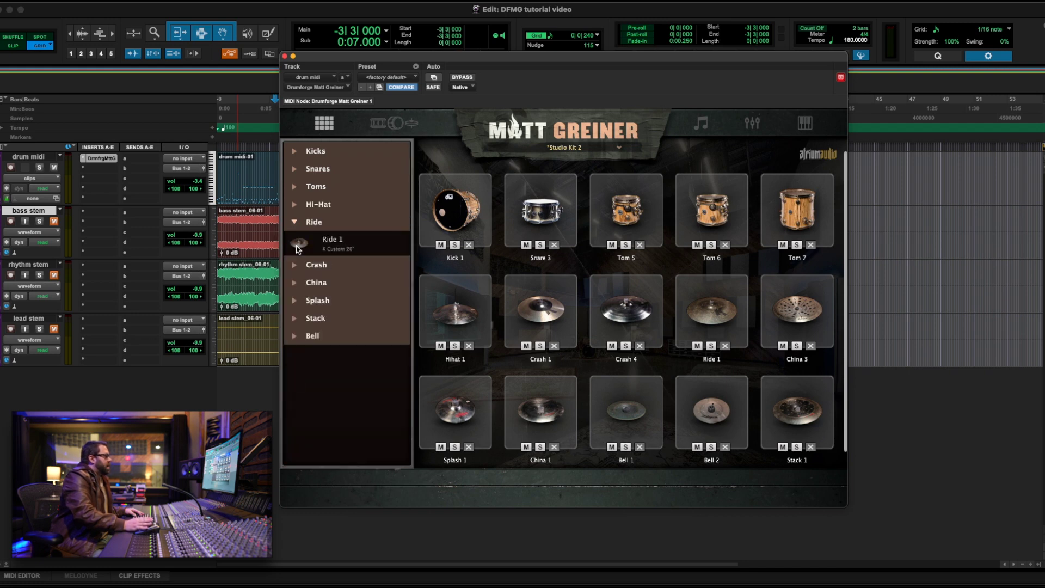
pyautogui.click(294, 265)
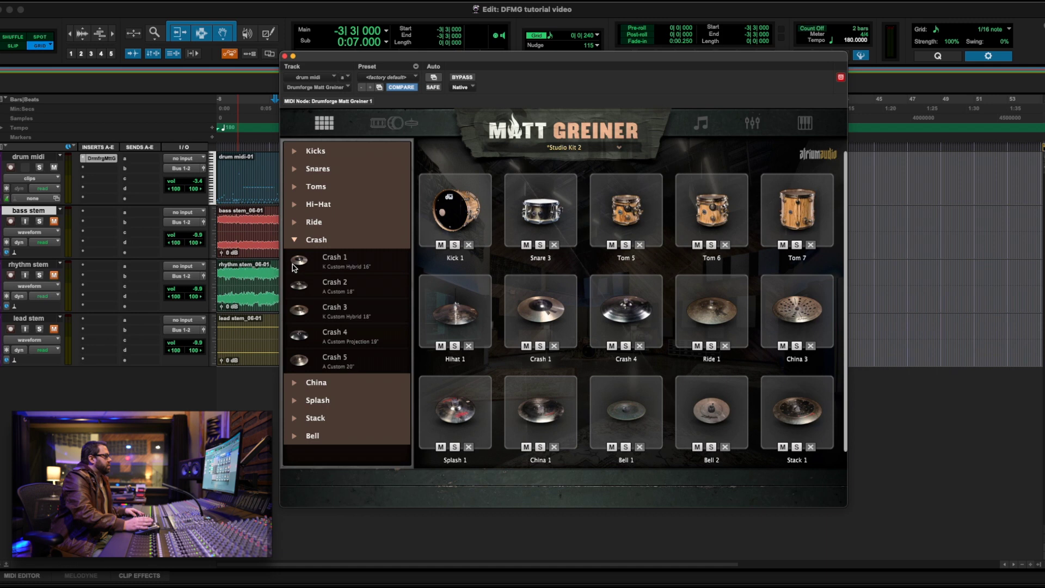
pyautogui.click(297, 383)
pyautogui.click(294, 405)
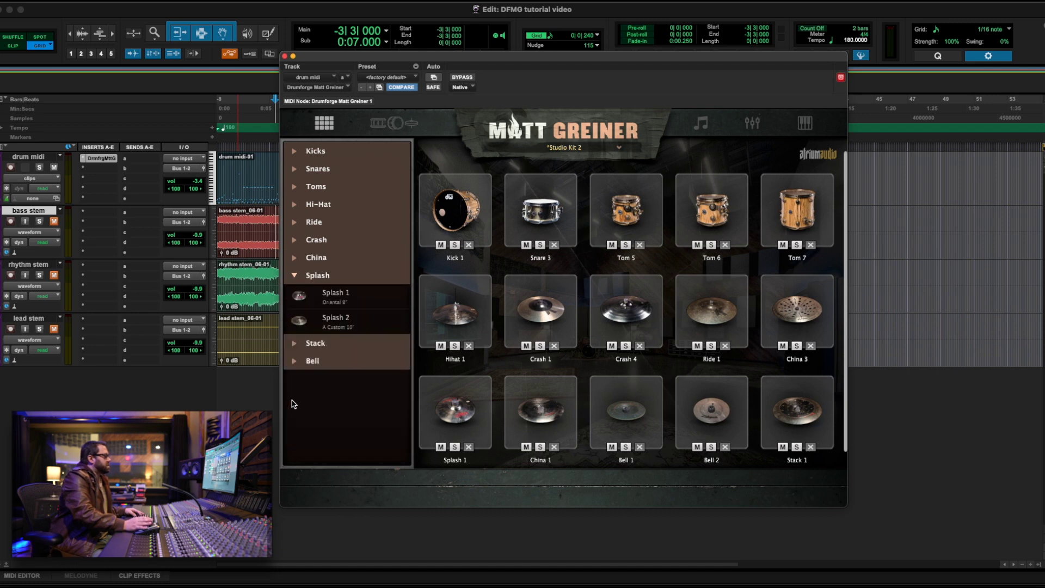
pyautogui.click(295, 344)
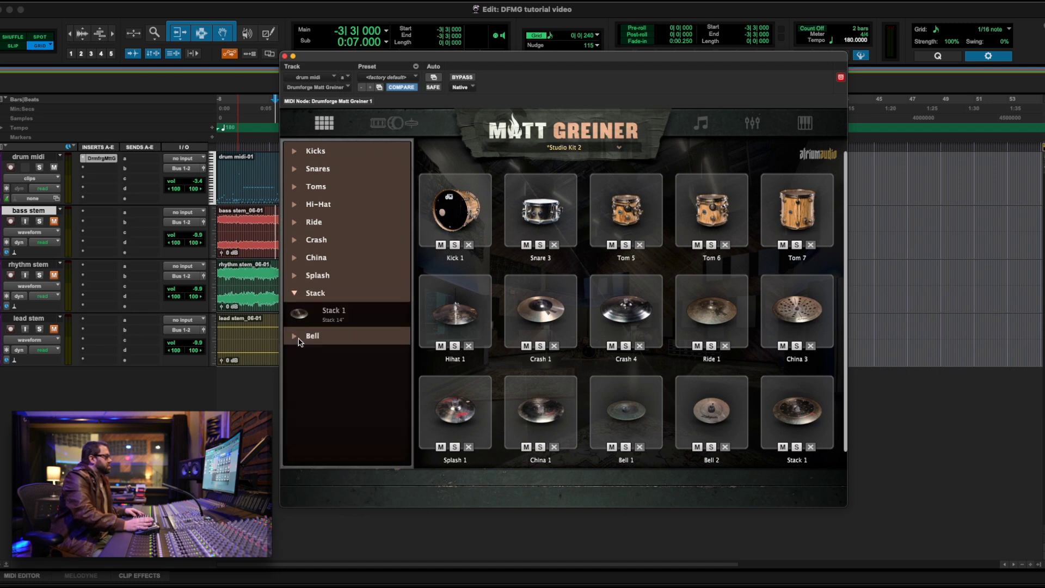
pyautogui.click(295, 338)
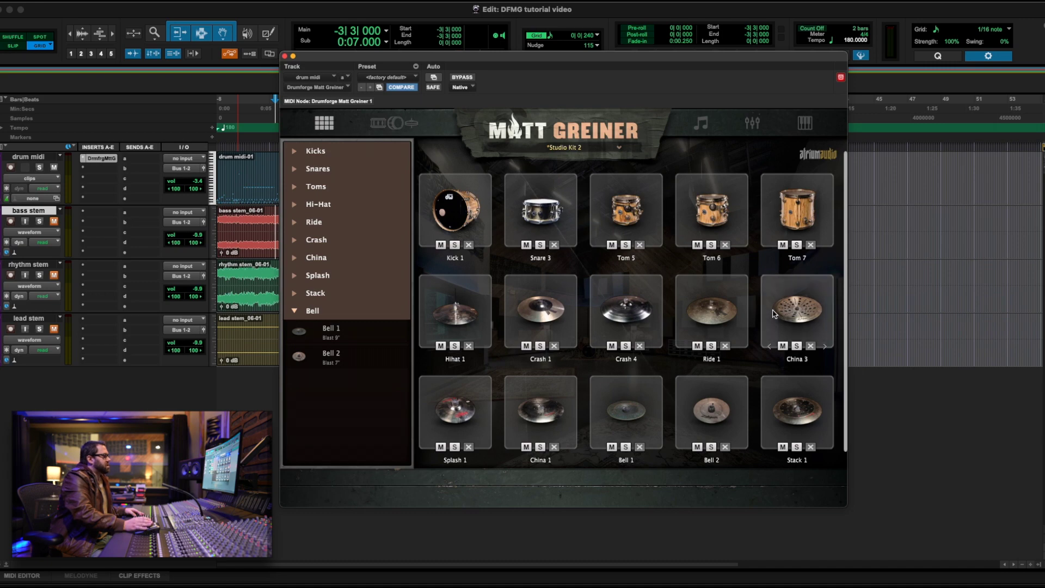
pyautogui.click(298, 154)
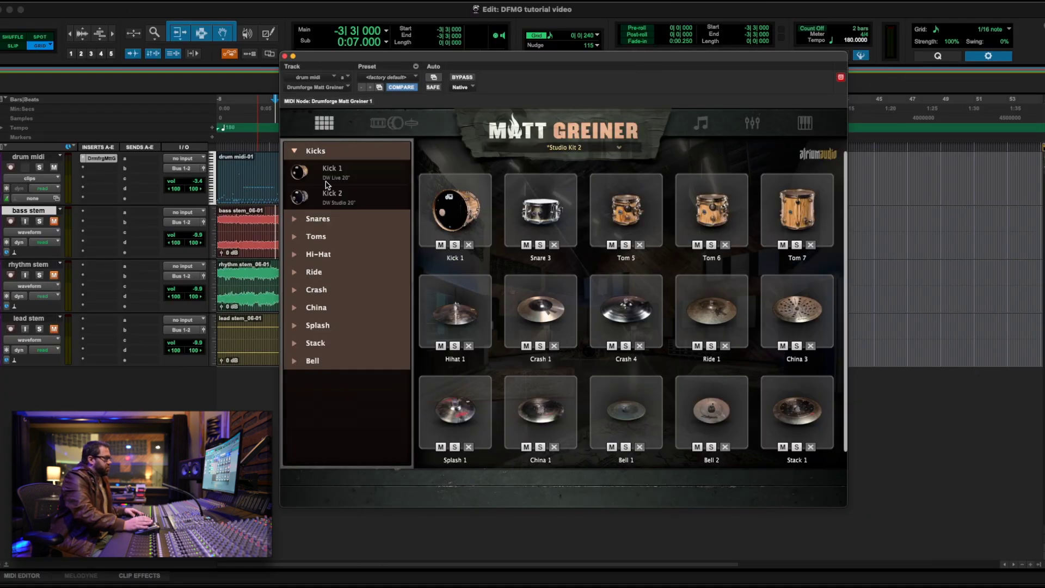
pyautogui.click(296, 221)
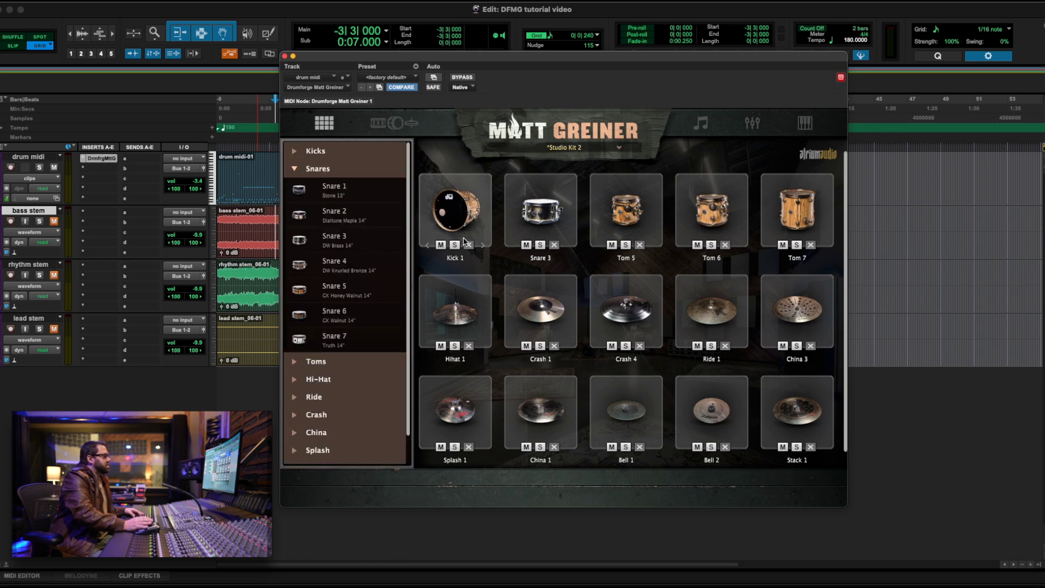
# Step: Try the next snare in the Snare 3 slot, switch back, and audition the kick and snare
pyautogui.click(567, 245)
pyautogui.click(514, 246)
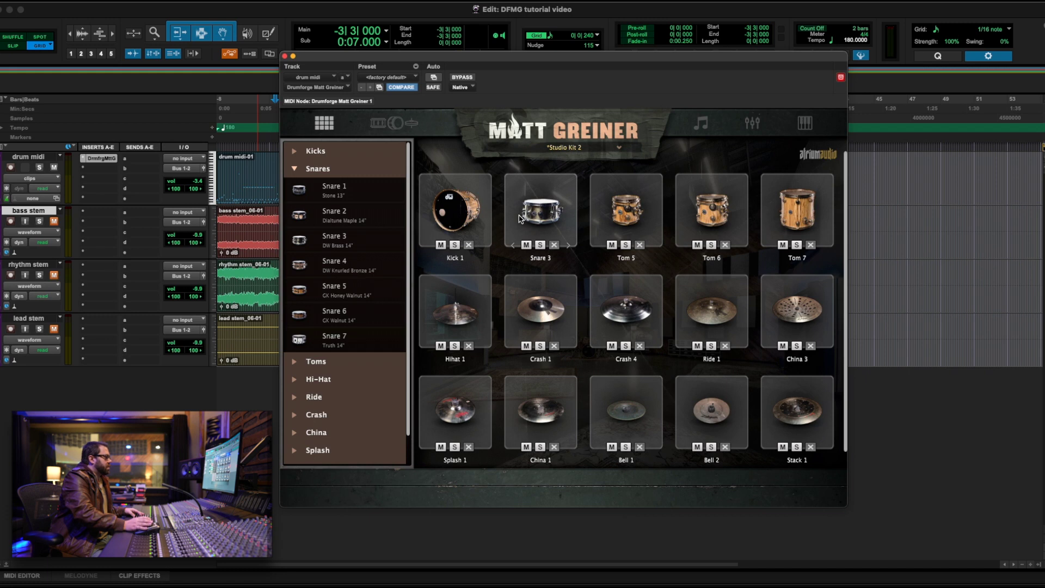
pyautogui.click(462, 200)
pyautogui.click(462, 199)
pyautogui.click(567, 216)
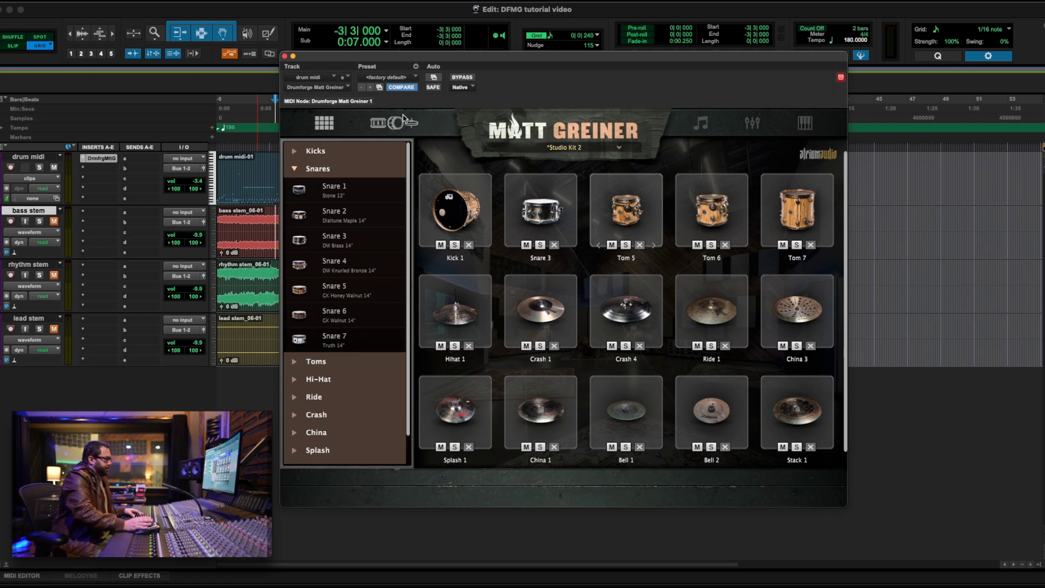
# Step: Open the individual instrument view and step between the kick, snare and toms, ending on the DW Live 20" kick
pyautogui.click(403, 119)
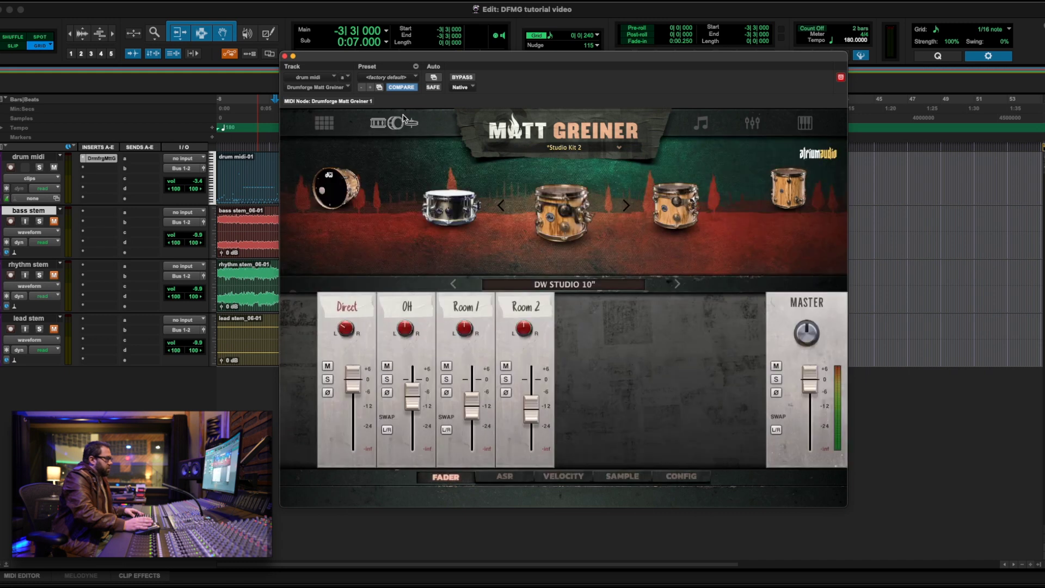
pyautogui.click(501, 206)
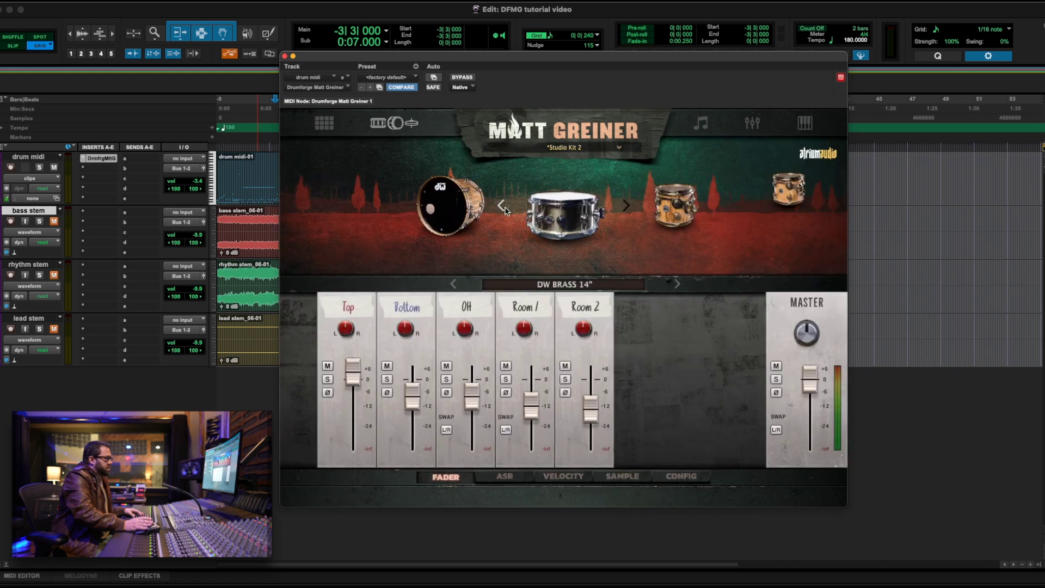
pyautogui.click(504, 208)
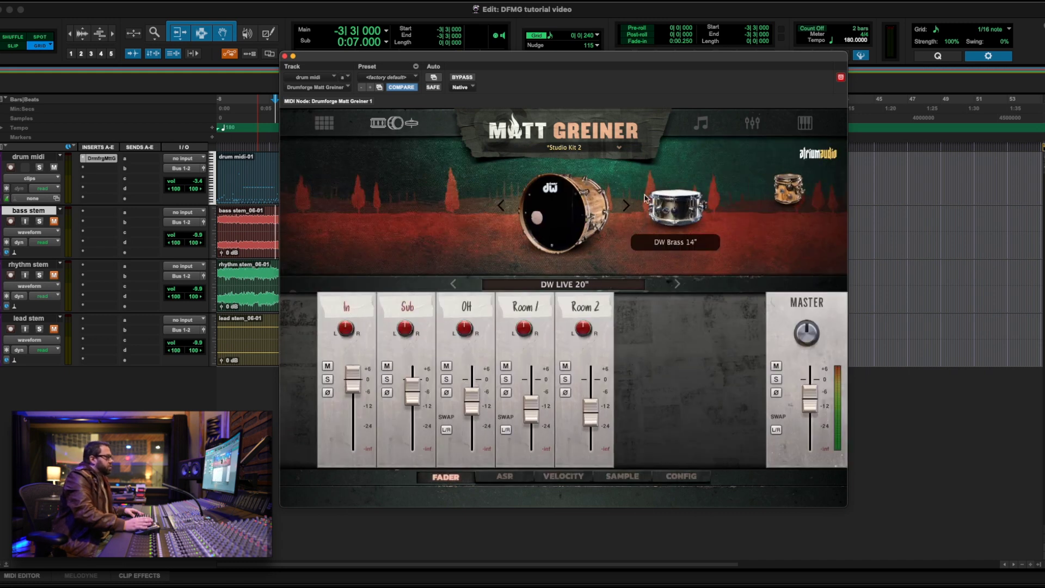
pyautogui.click(625, 206)
pyautogui.click(625, 206)
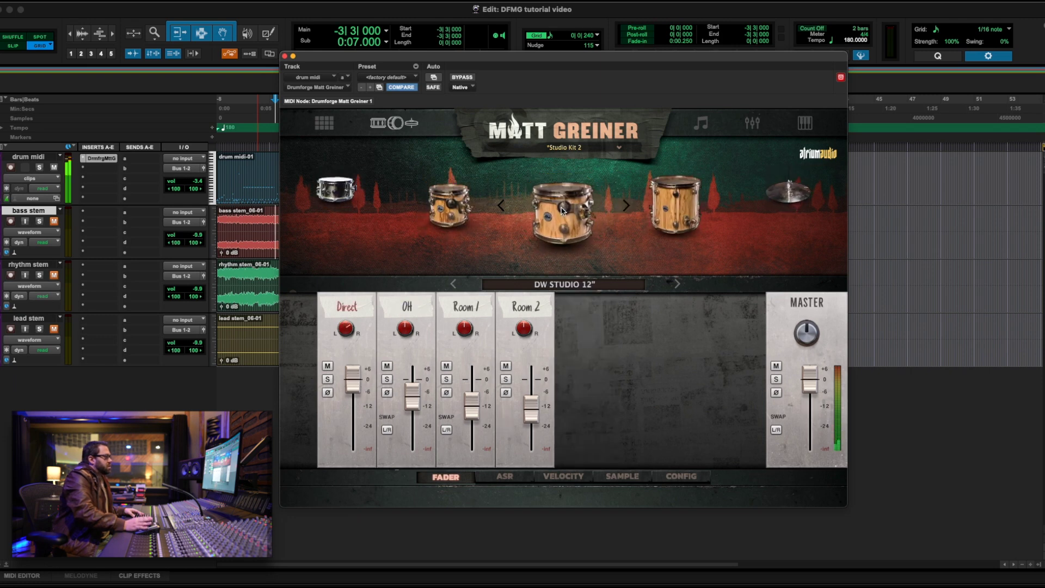
pyautogui.click(500, 206)
pyautogui.click(499, 205)
pyautogui.click(500, 205)
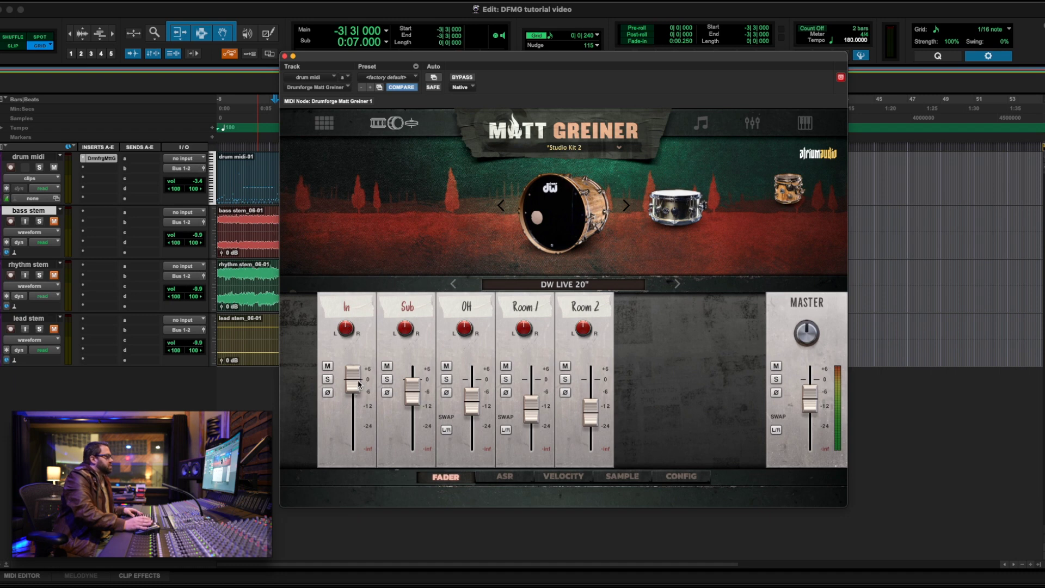
# Step: Examine the DW Live 20" kick's overhead left/right swap, ASR envelopes and velocity curve settings
pyautogui.click(447, 430)
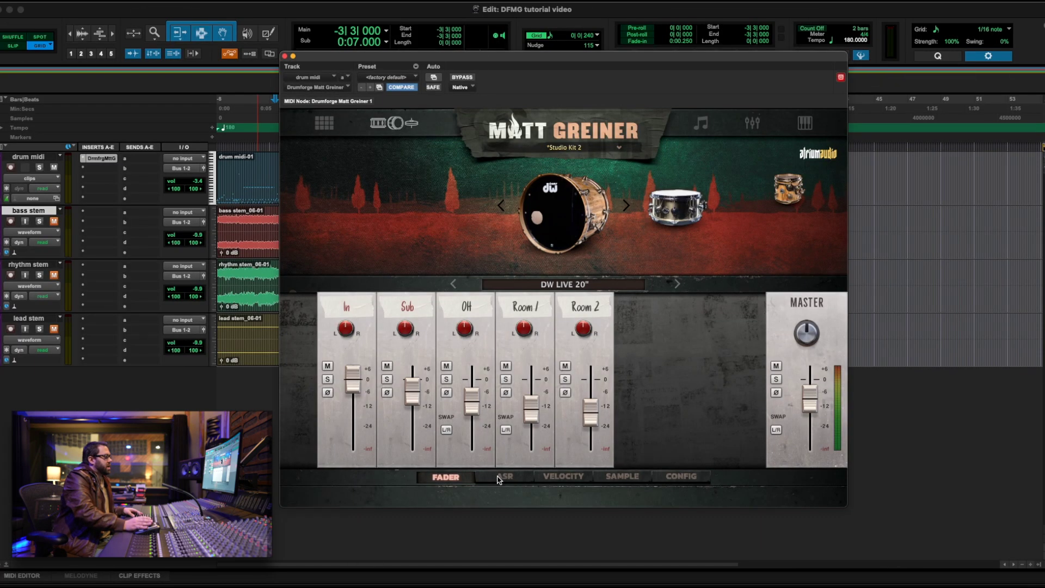
pyautogui.click(498, 477)
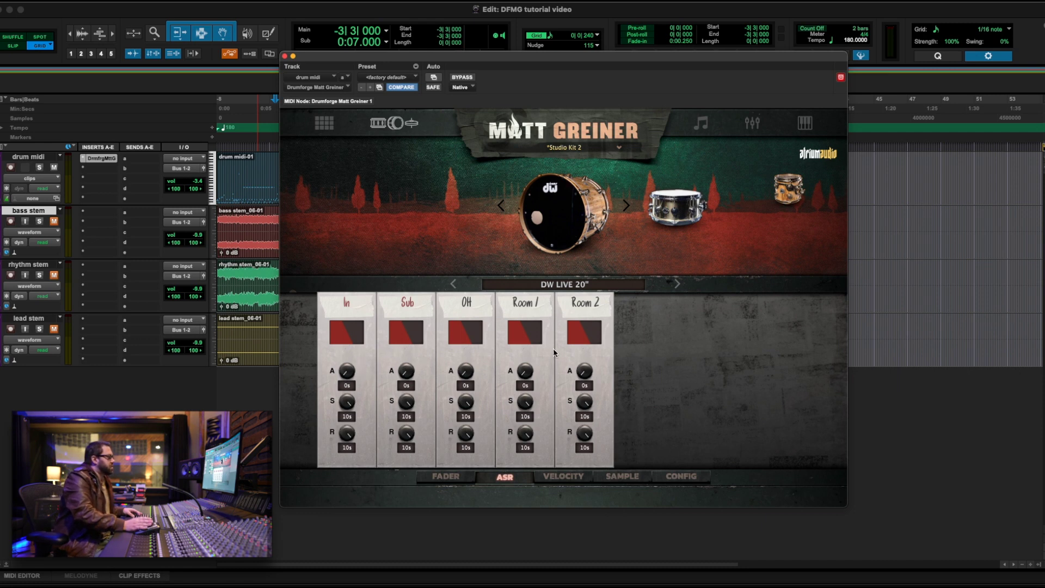
pyautogui.click(568, 481)
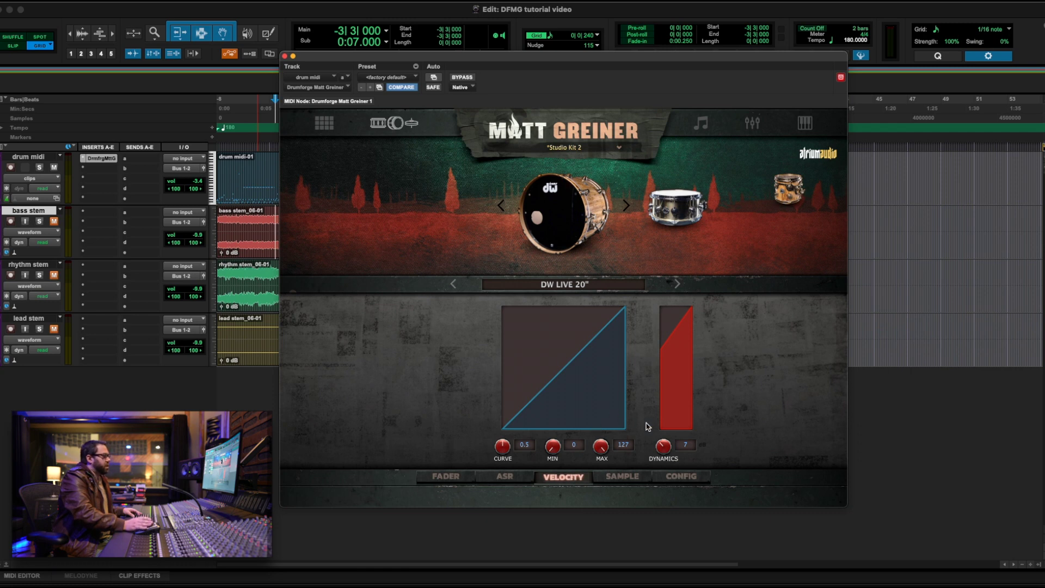
# Step: Examine the articulations, velocity layers and samples of the kick, snare and toms, ending back on the kick
pyautogui.click(626, 478)
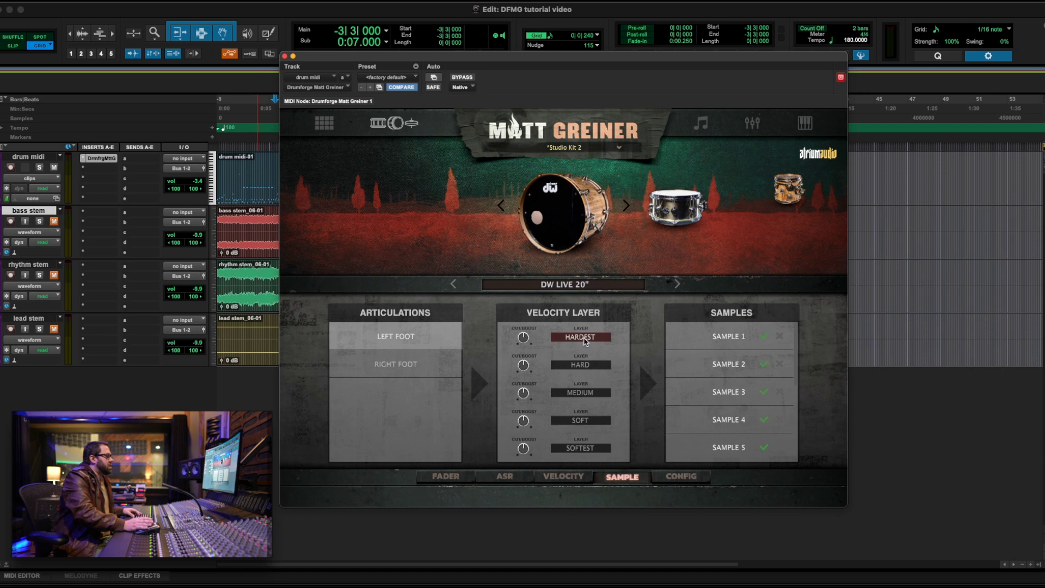
pyautogui.click(581, 393)
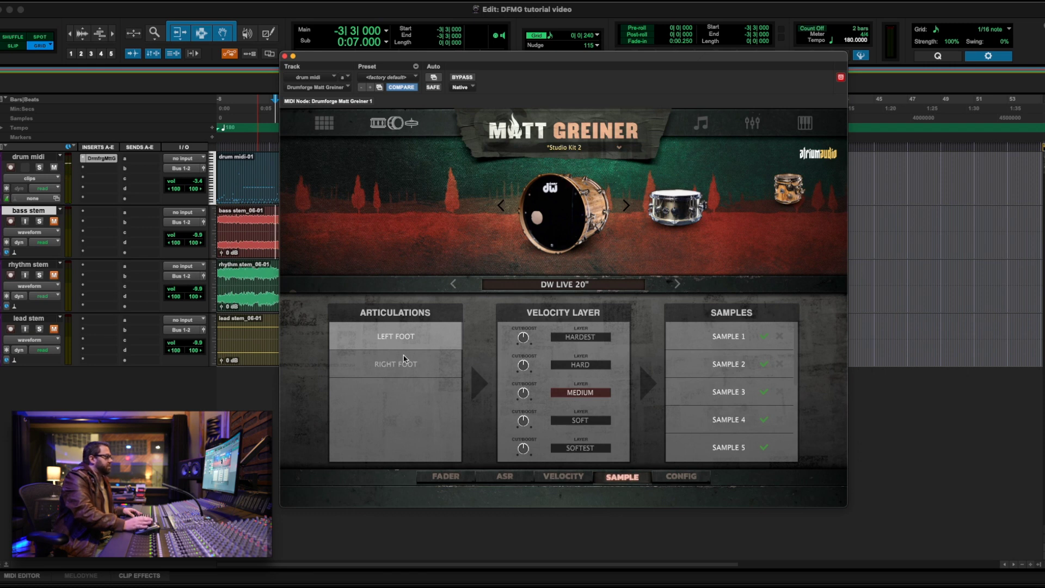
pyautogui.click(626, 206)
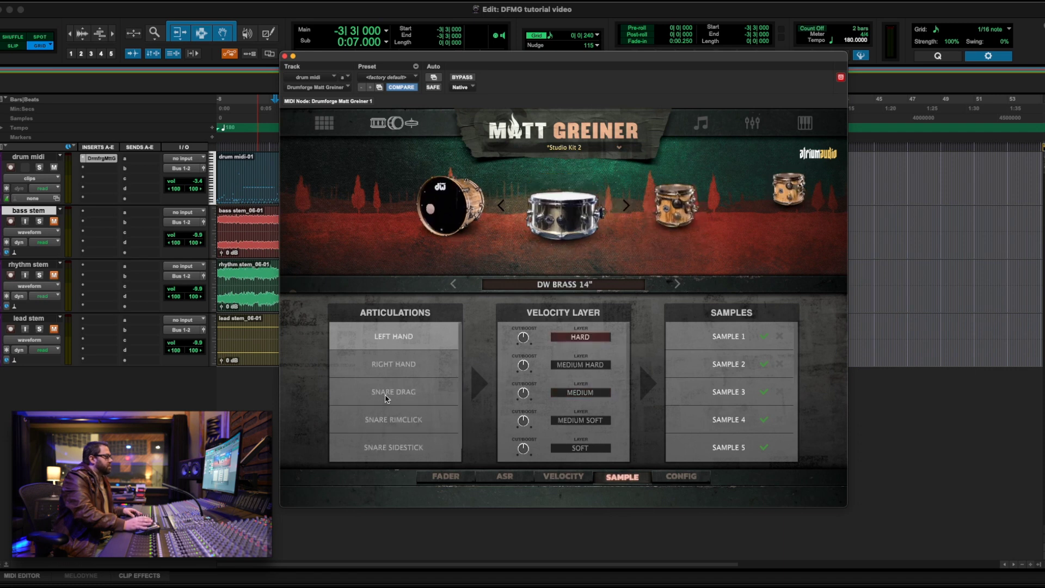
pyautogui.scroll(-1, 388, 397)
pyautogui.scroll(1, 389, 406)
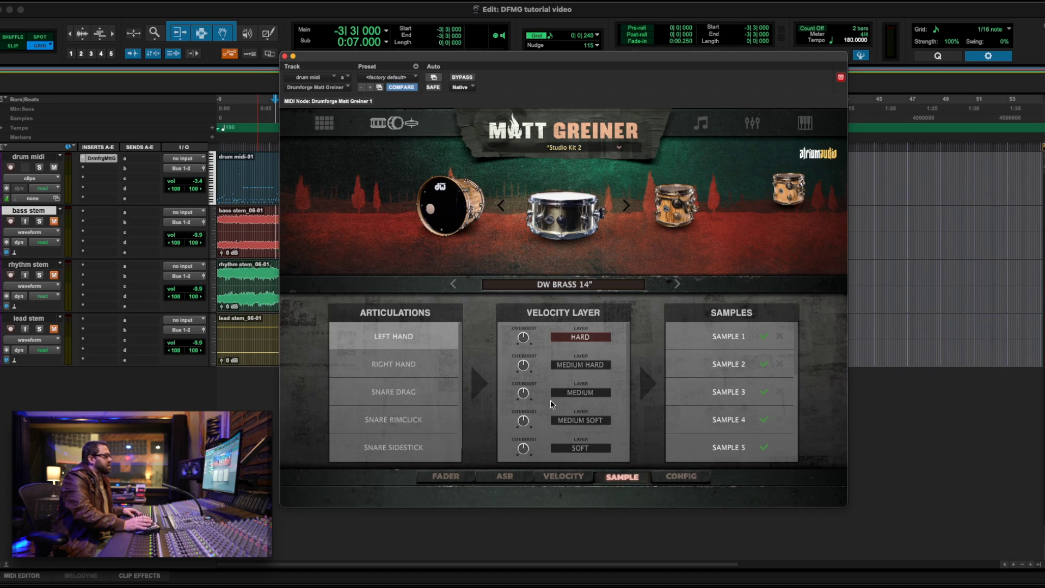
pyautogui.click(627, 205)
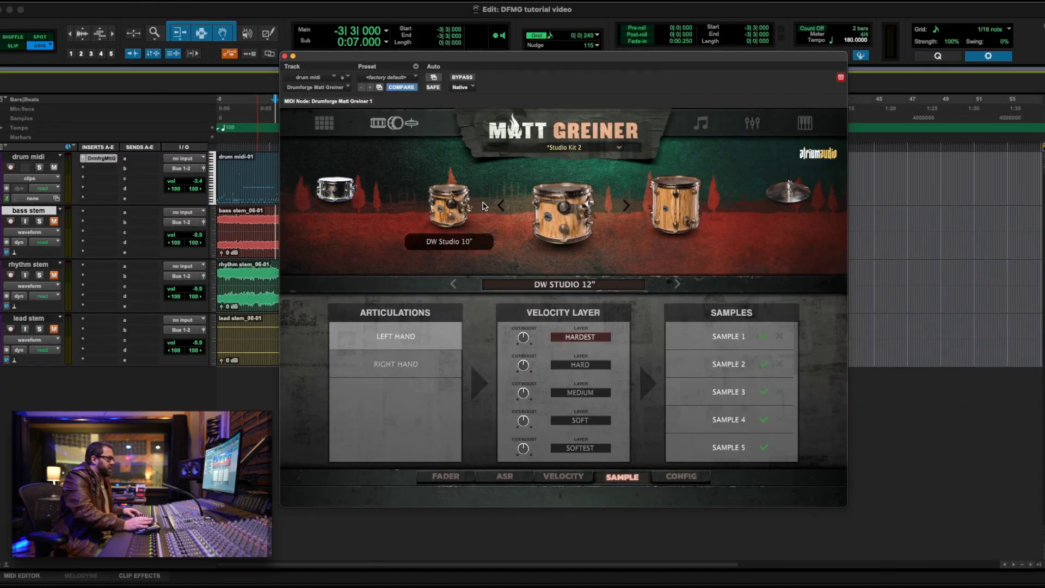
pyautogui.click(501, 206)
pyautogui.click(502, 206)
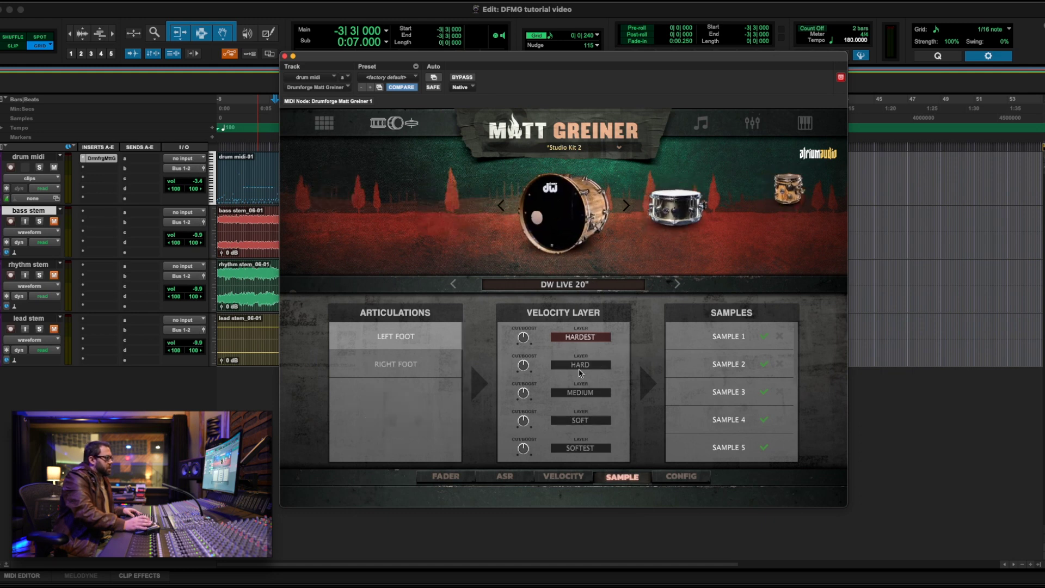
# Step: View the kick's performance, pitch and alternate settings, and return to its mic faders
pyautogui.click(687, 478)
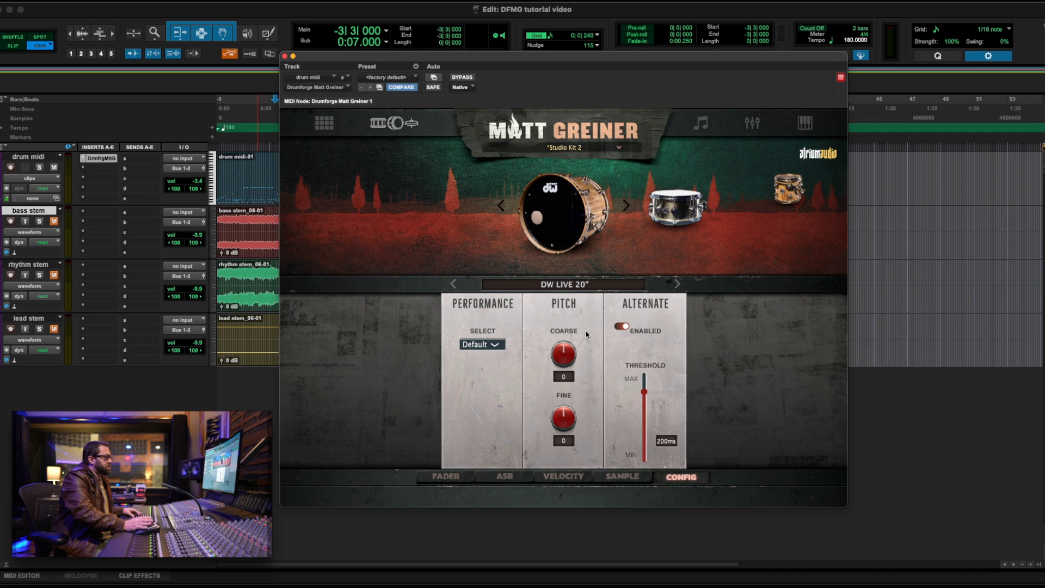
pyautogui.click(565, 362)
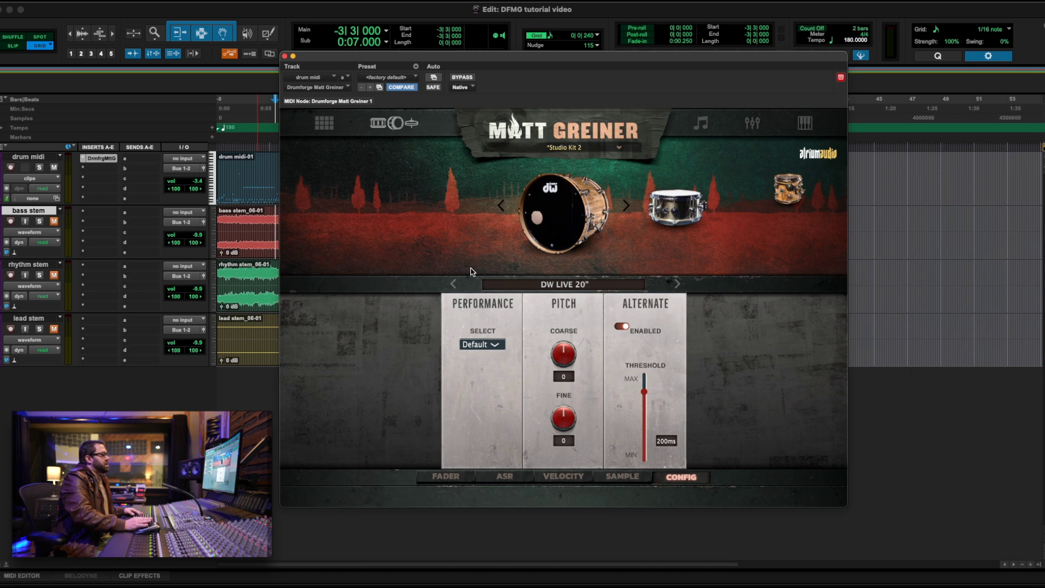
pyautogui.click(457, 478)
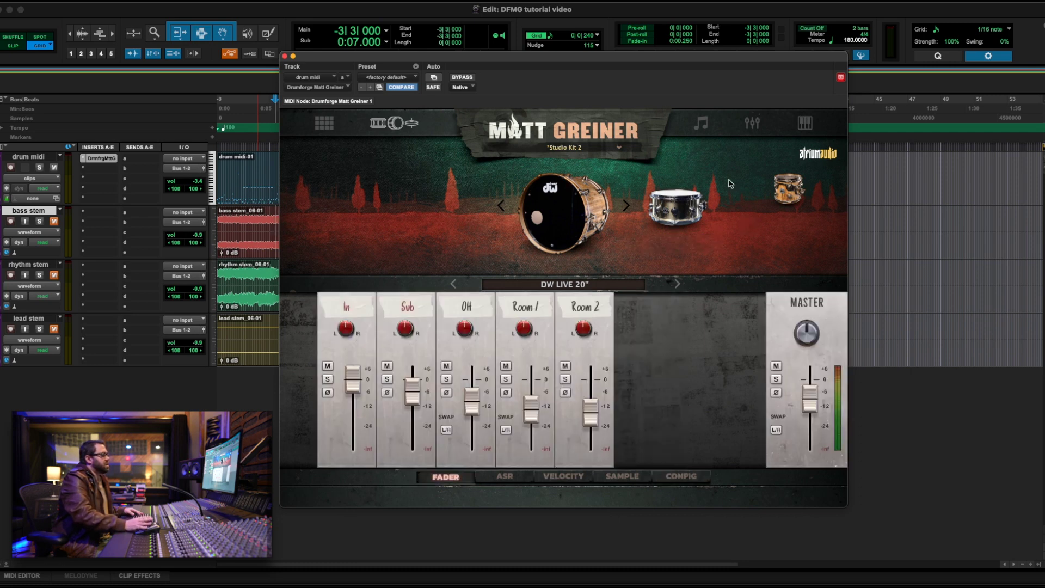
# Step: Step through the kit pieces to the Oriental 9" splash, try the A Custom 10" in its place, and restore the original
pyautogui.click(626, 208)
pyautogui.click(625, 207)
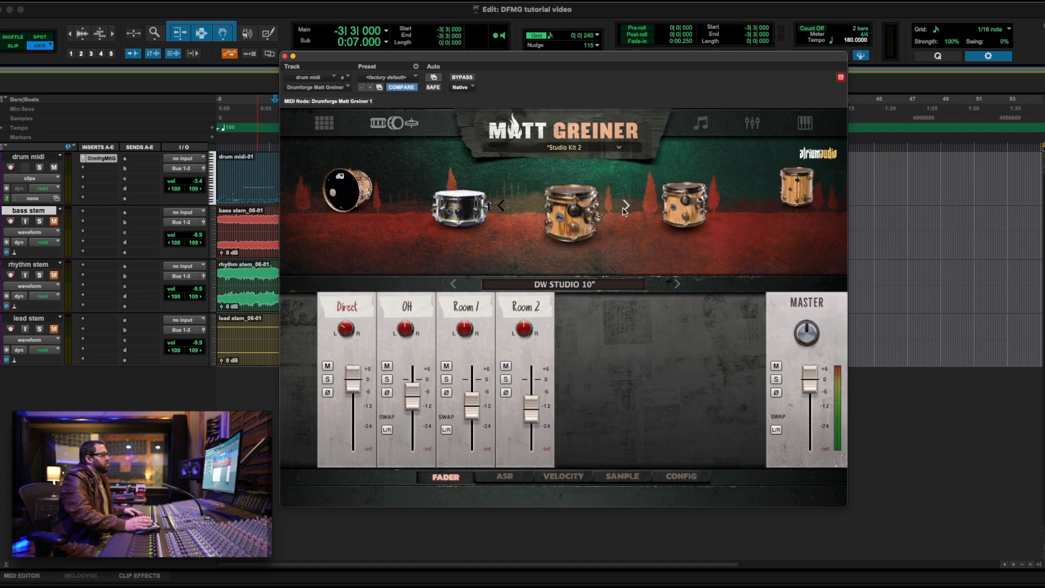
pyautogui.click(625, 207)
pyautogui.click(625, 207)
pyautogui.click(626, 207)
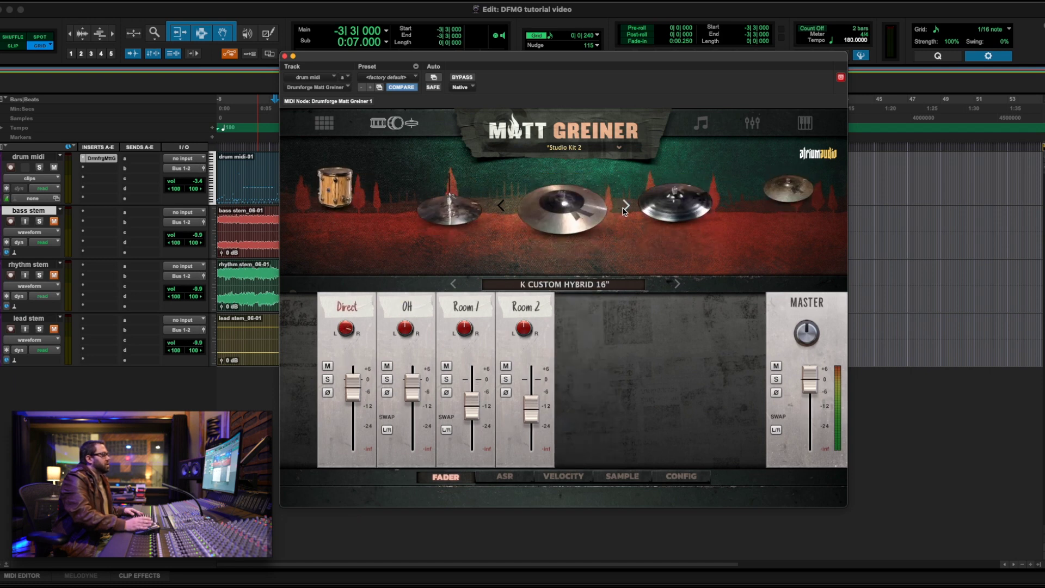
pyautogui.click(625, 206)
pyautogui.click(625, 207)
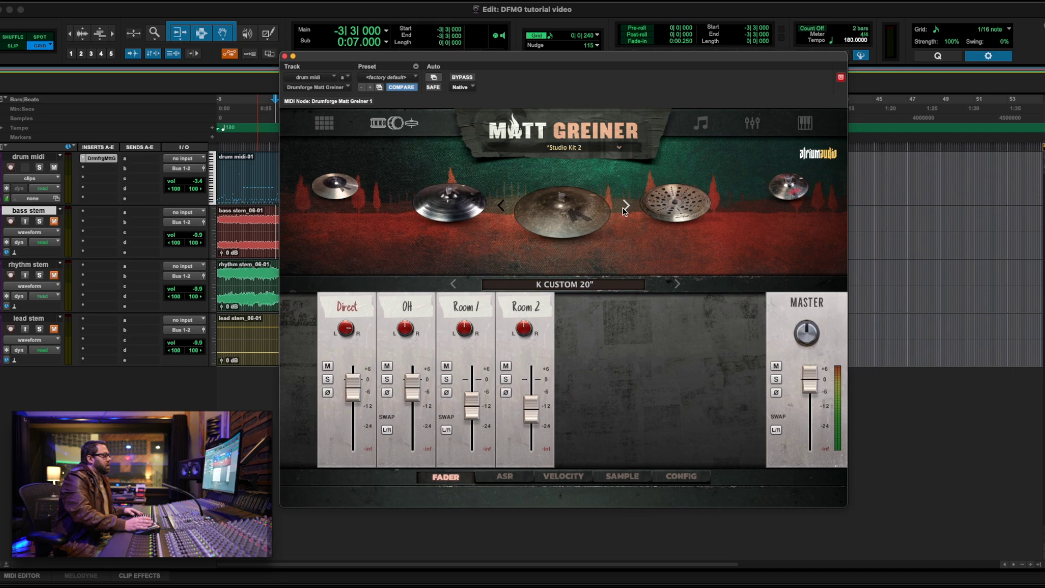
pyautogui.click(625, 207)
pyautogui.click(625, 207)
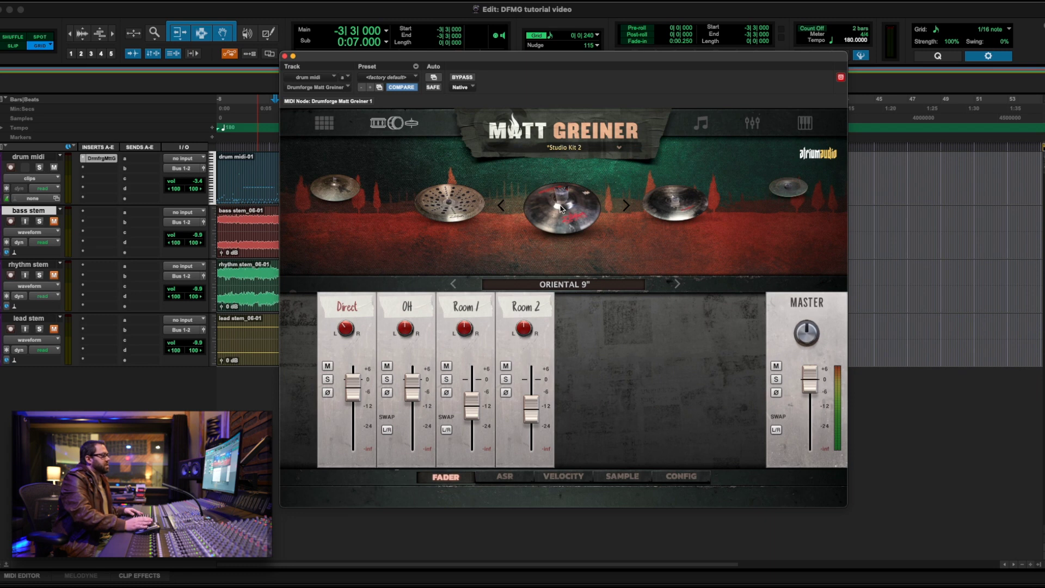
pyautogui.click(677, 284)
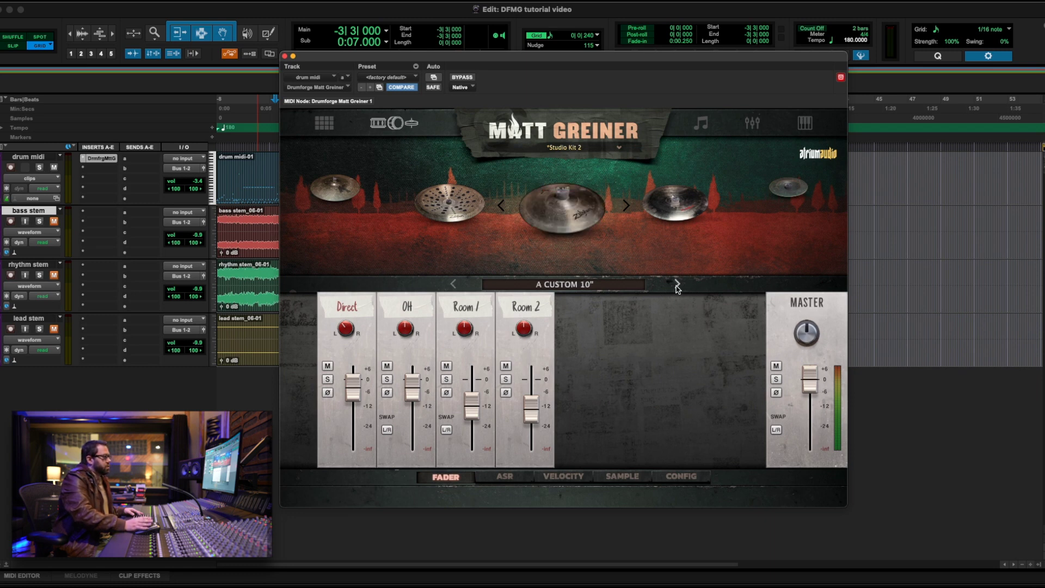
pyautogui.click(454, 284)
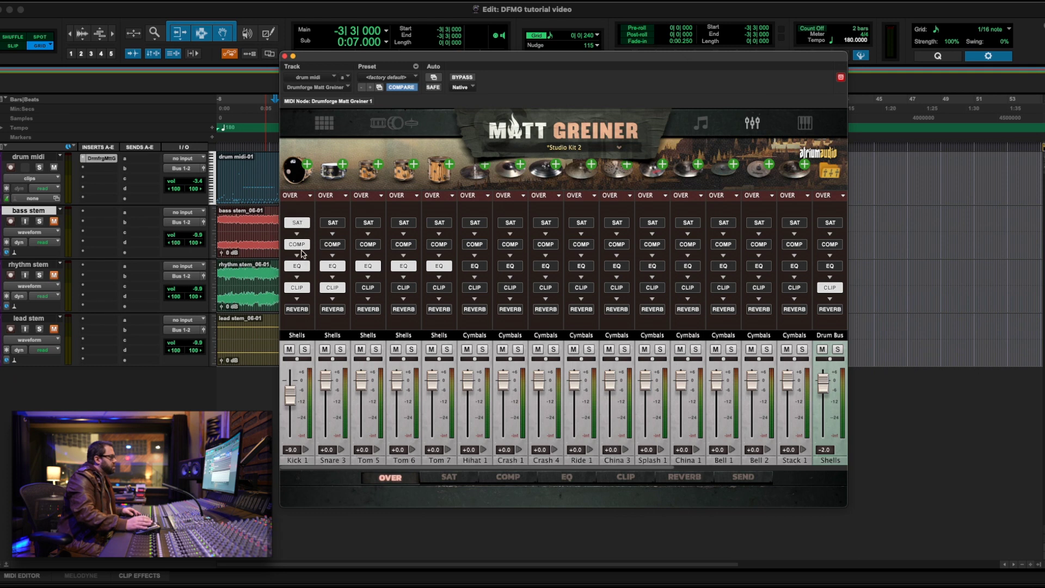
# Step: View the kick channel's saturation and compressor settings individually, and return its strip to the effects overview
pyautogui.click(310, 196)
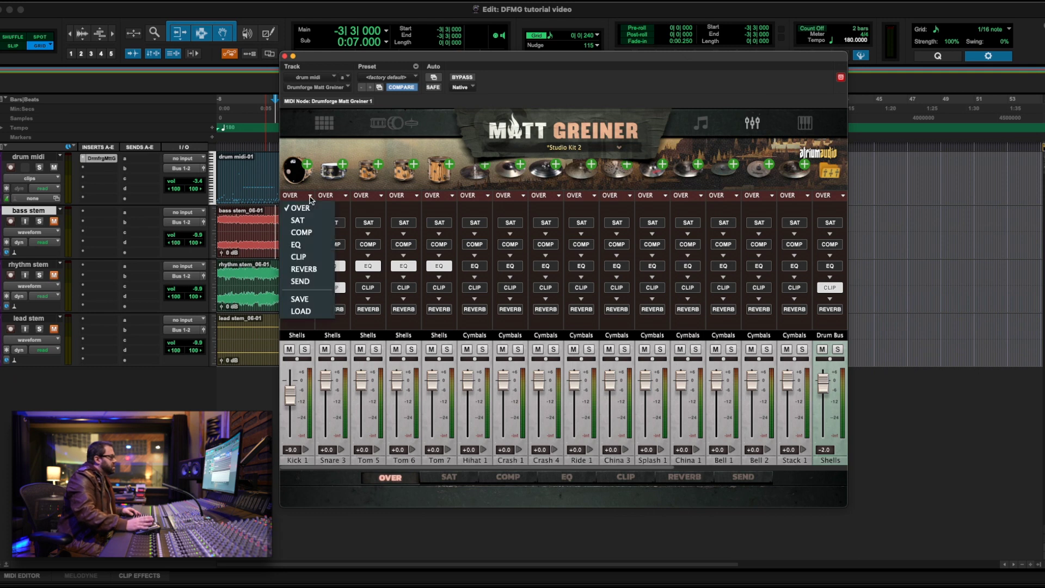
pyautogui.click(306, 221)
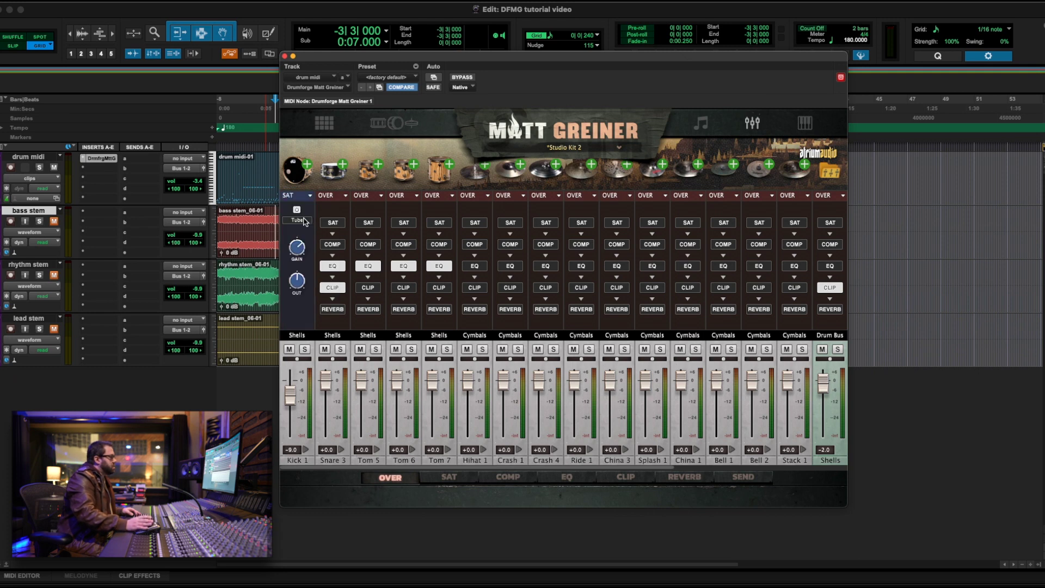
pyautogui.click(310, 196)
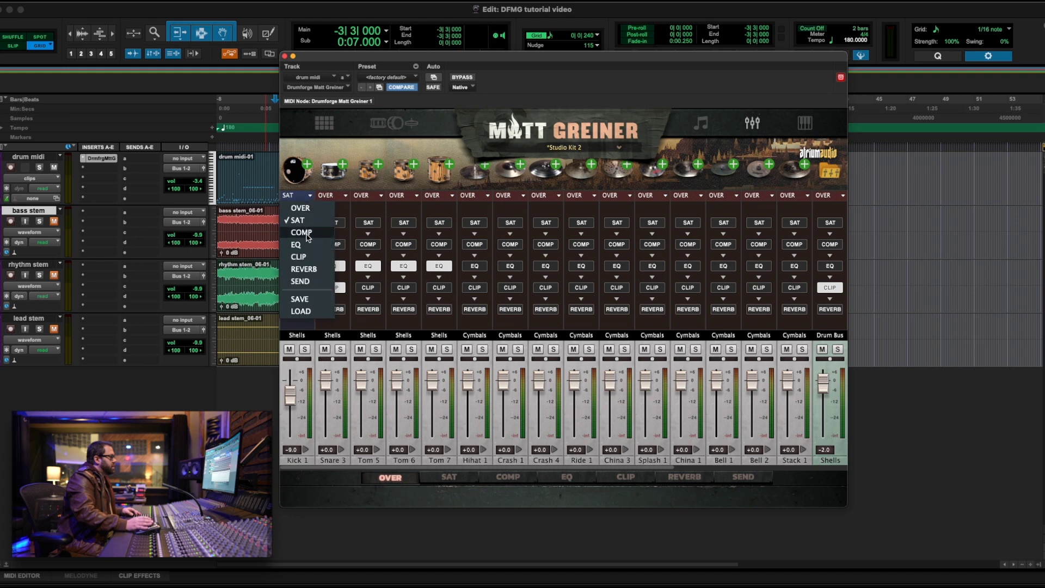
pyautogui.click(308, 240)
pyautogui.click(310, 196)
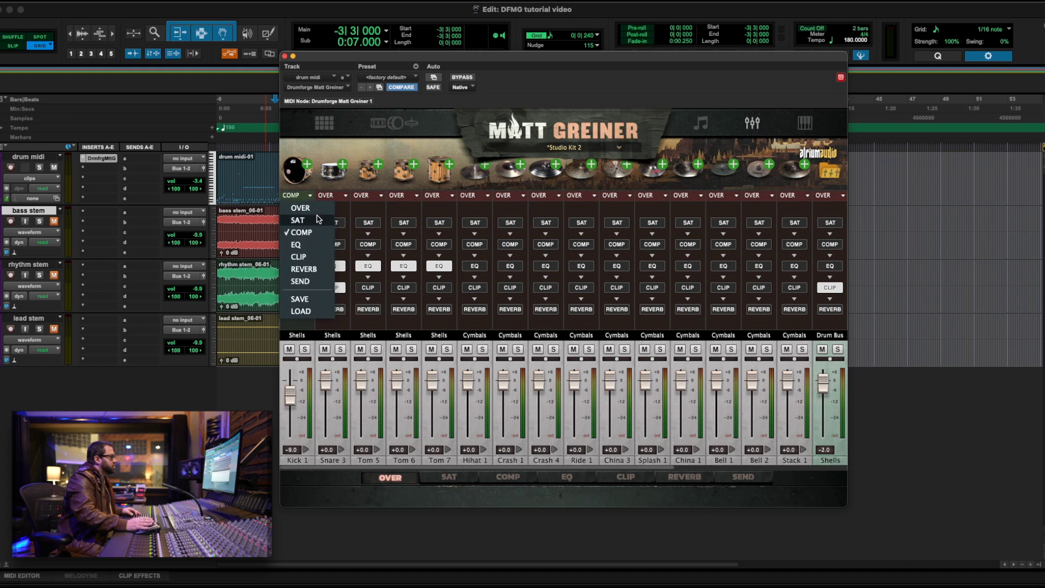
pyautogui.click(304, 208)
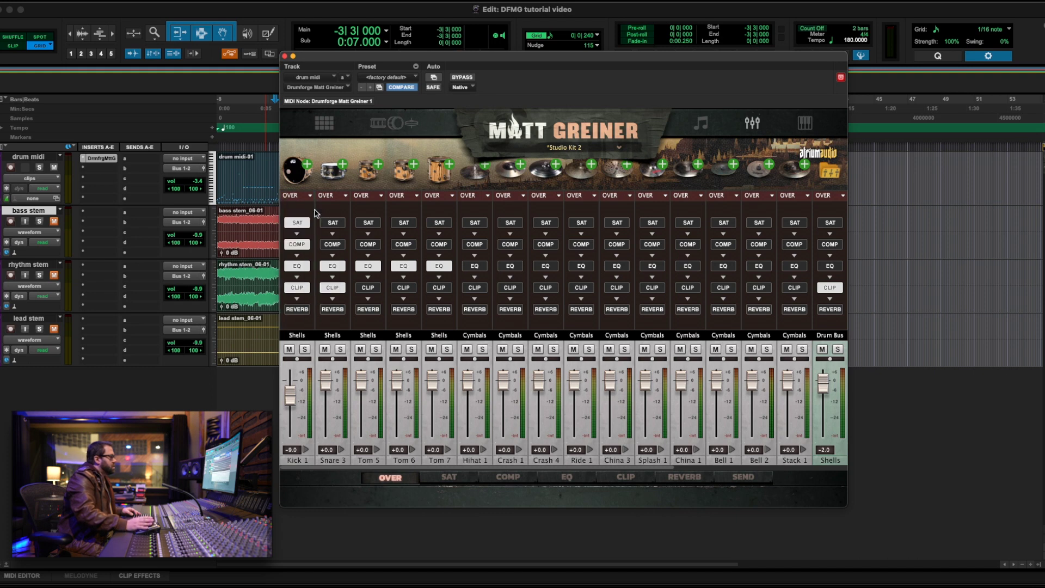
# Step: Show the saturation settings for all mixer channels and examine the saturation types available for Snare 3
pyautogui.click(450, 478)
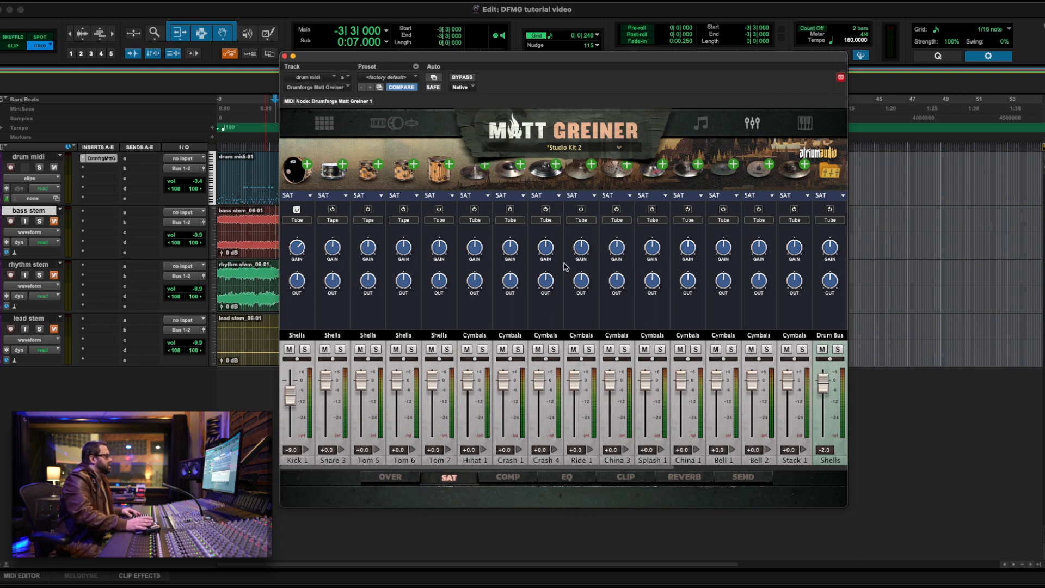
pyautogui.click(334, 220)
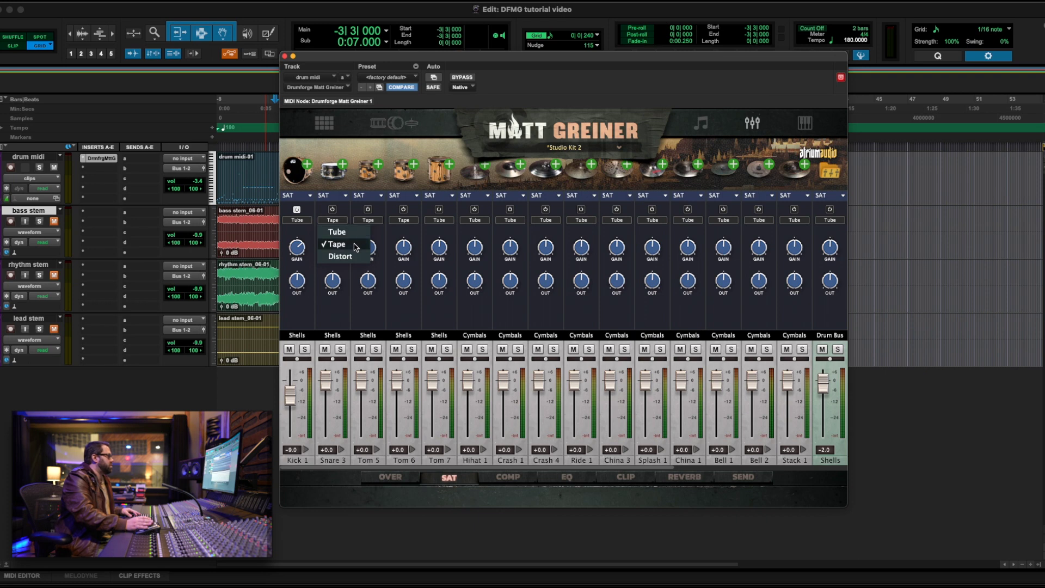
pyautogui.click(311, 229)
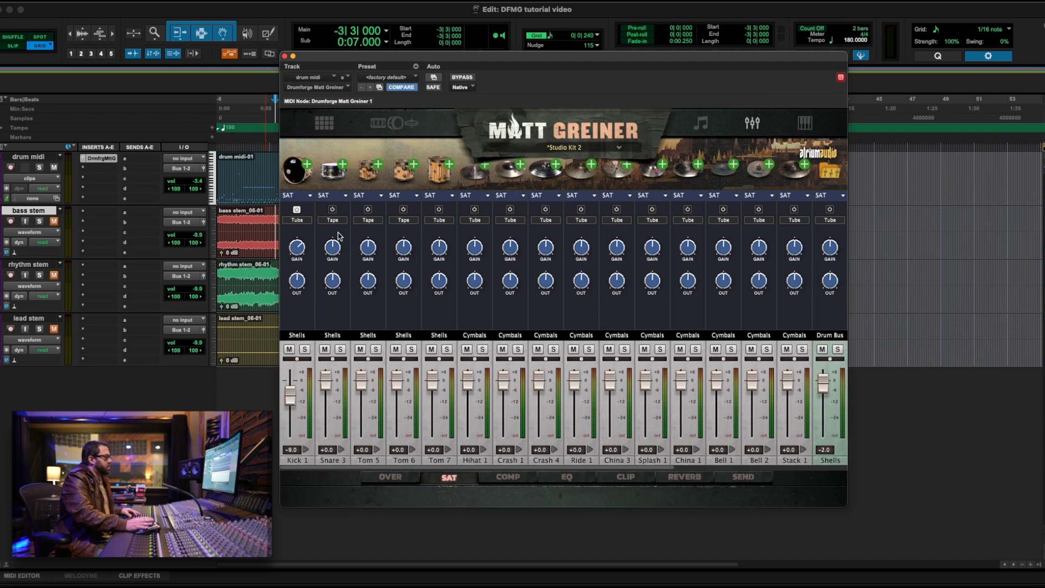
# Step: Examine the compressor, EQ and clipper settings across all mixer channels, including Snare 3's clip amount
pyautogui.click(520, 479)
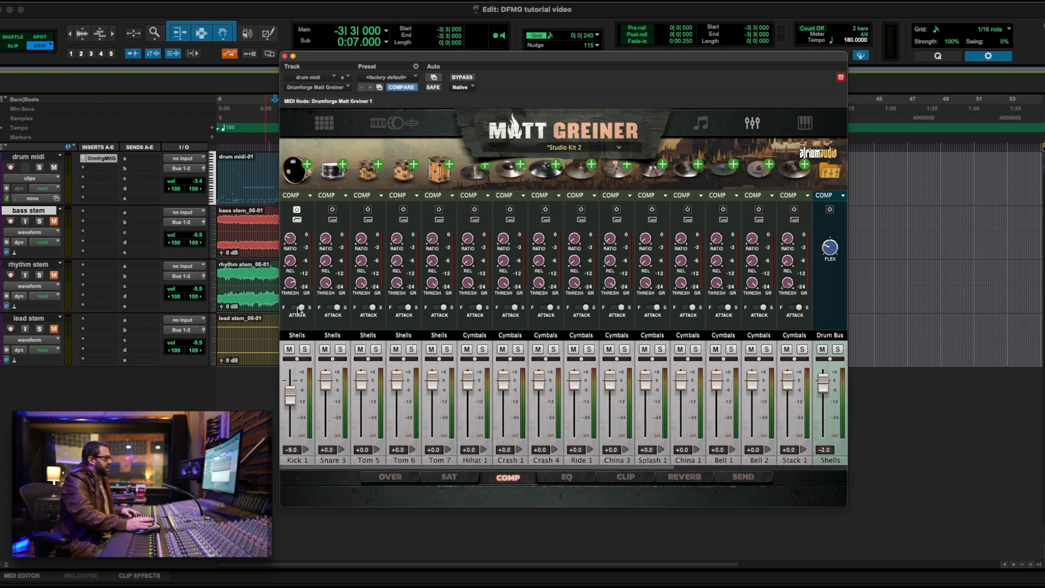
pyautogui.click(556, 480)
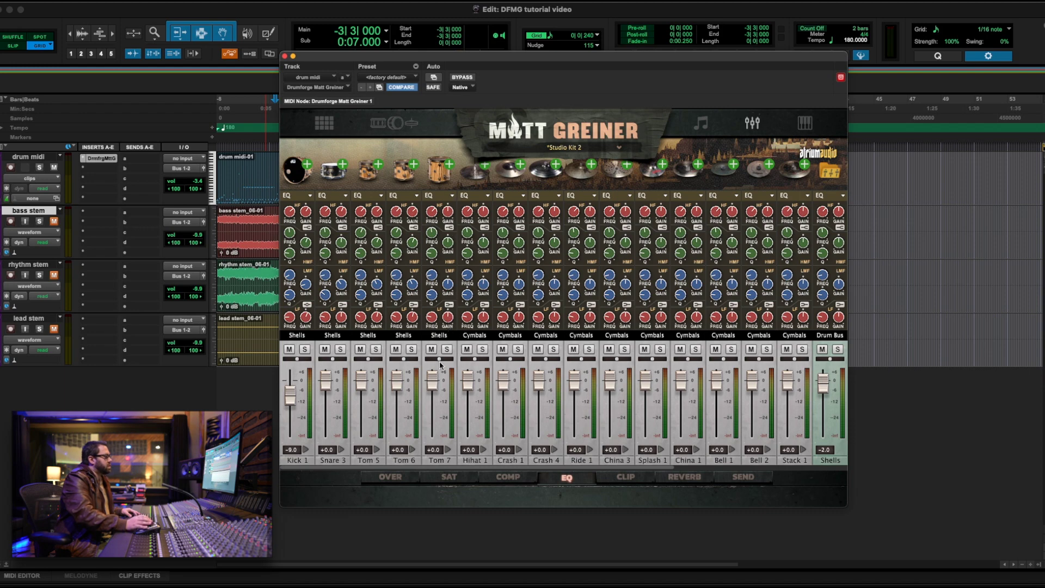
pyautogui.click(619, 480)
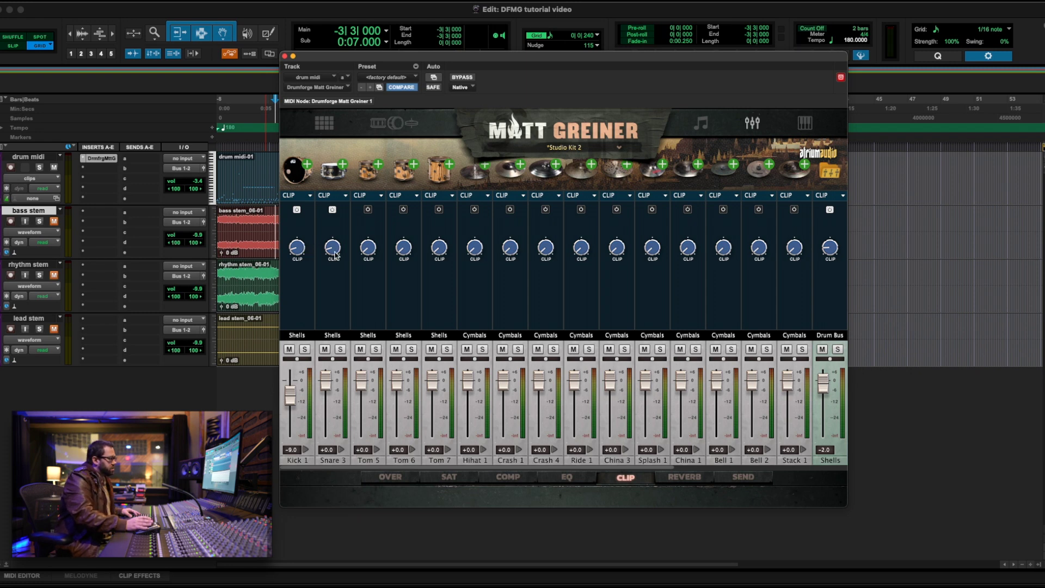
pyautogui.moveTo(336, 255)
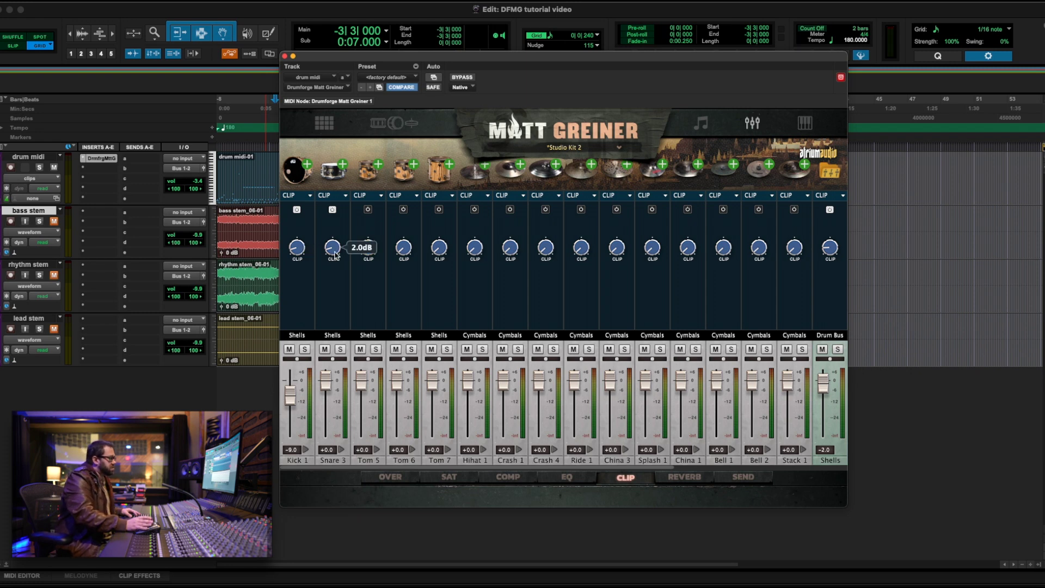
# Step: Show the reverb settings for all channels and examine Snare 3's reverb types, keeping Small Room
pyautogui.click(693, 483)
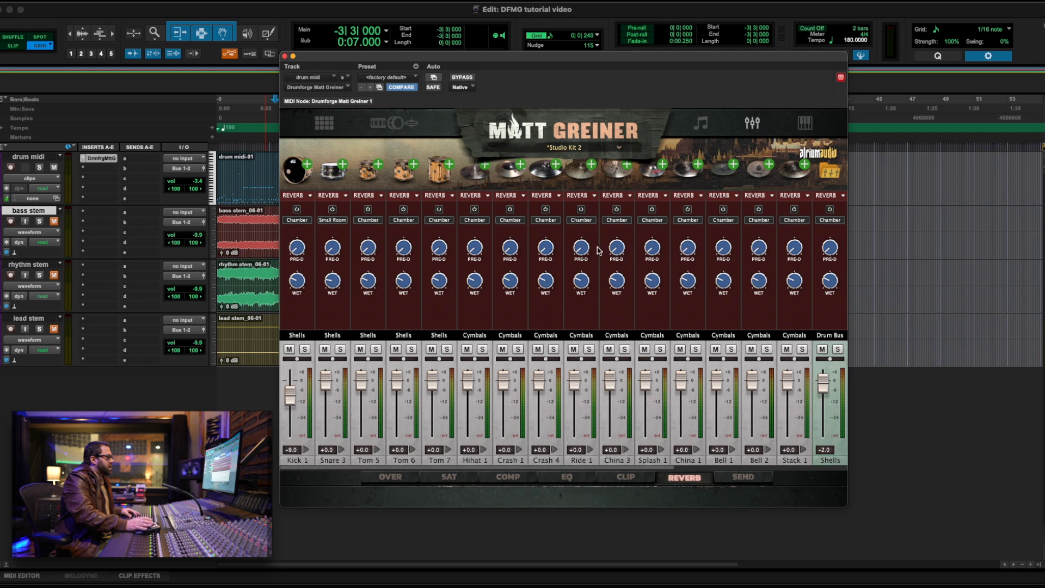
pyautogui.click(335, 220)
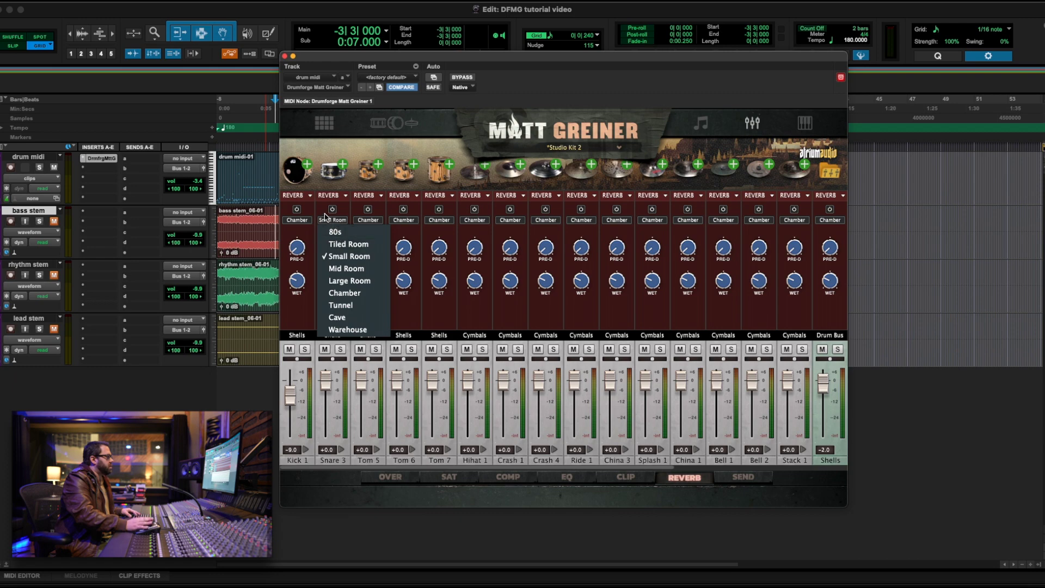
pyautogui.click(337, 256)
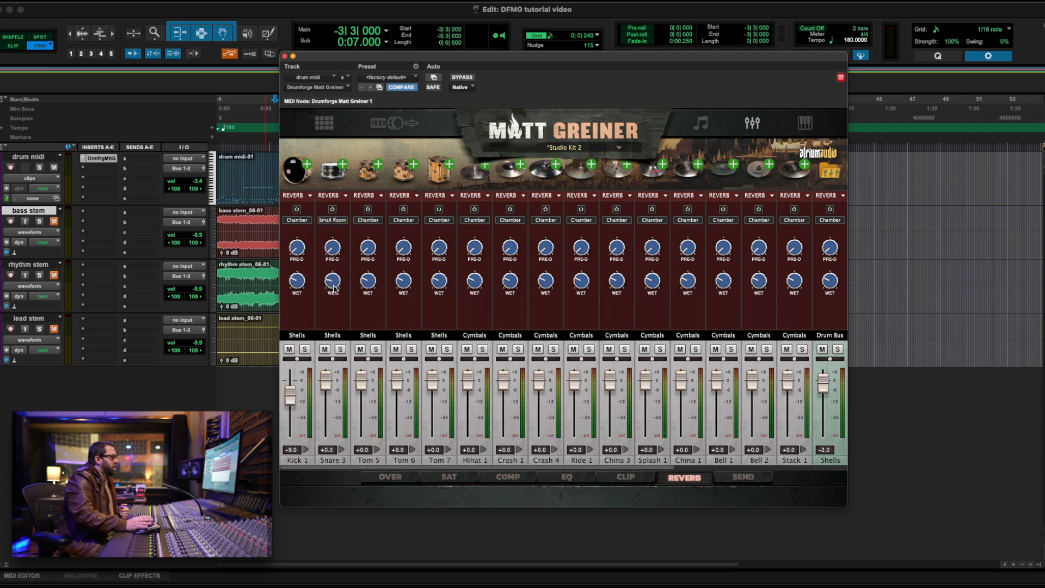
# Step: Show the send slots for all channels and examine the destinations available for Tom 7's first send
pyautogui.click(746, 478)
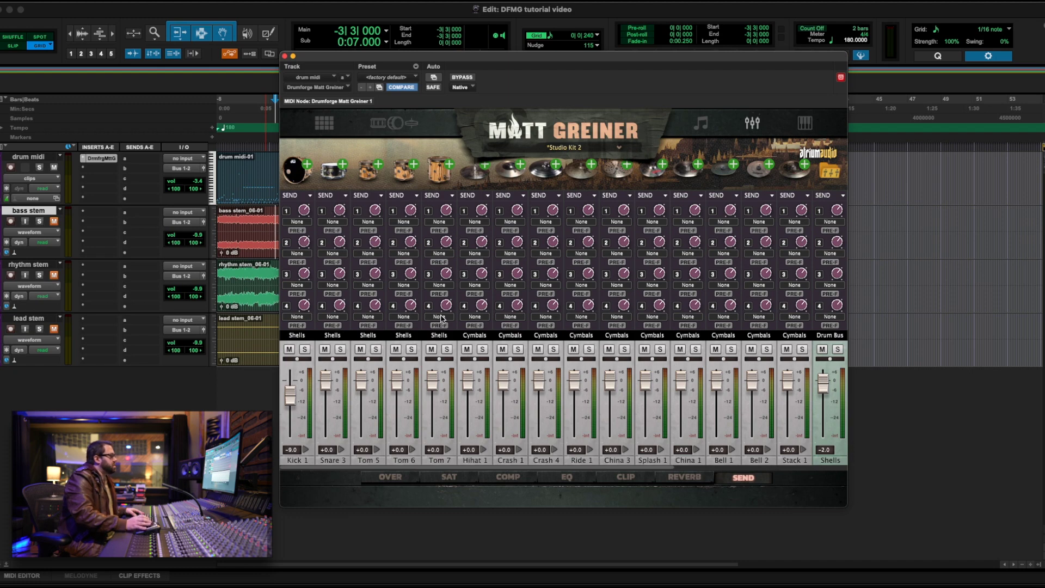
pyautogui.click(439, 222)
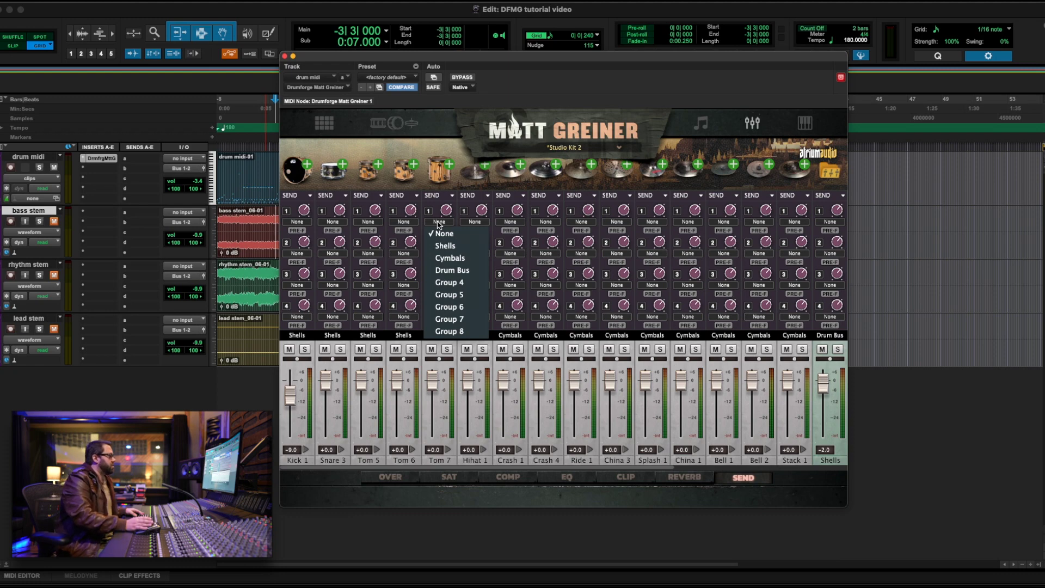
pyautogui.click(438, 224)
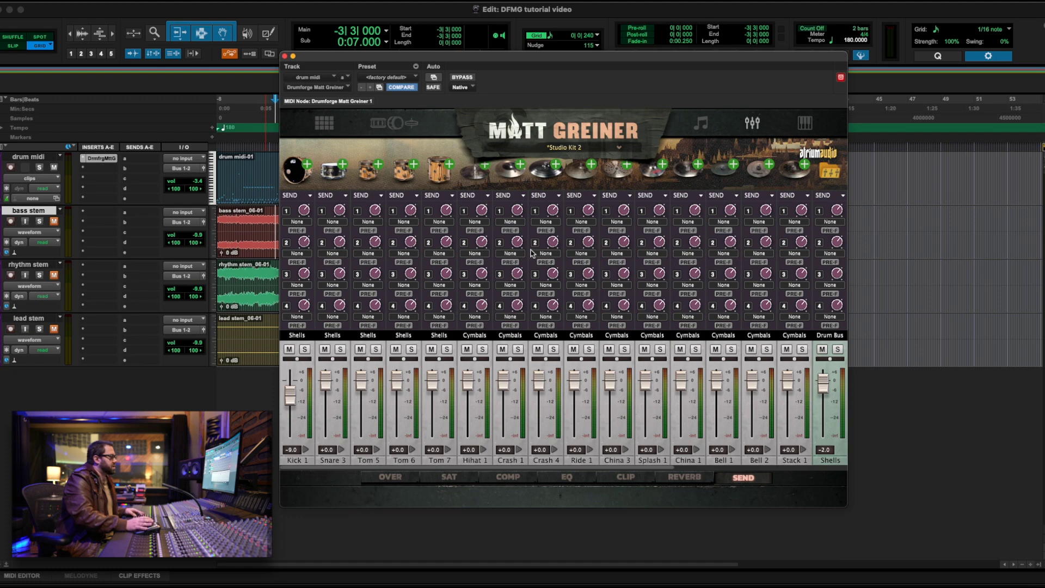
# Step: Look over the effects overview of every channel through to the group buses, and return to the kick
pyautogui.click(386, 477)
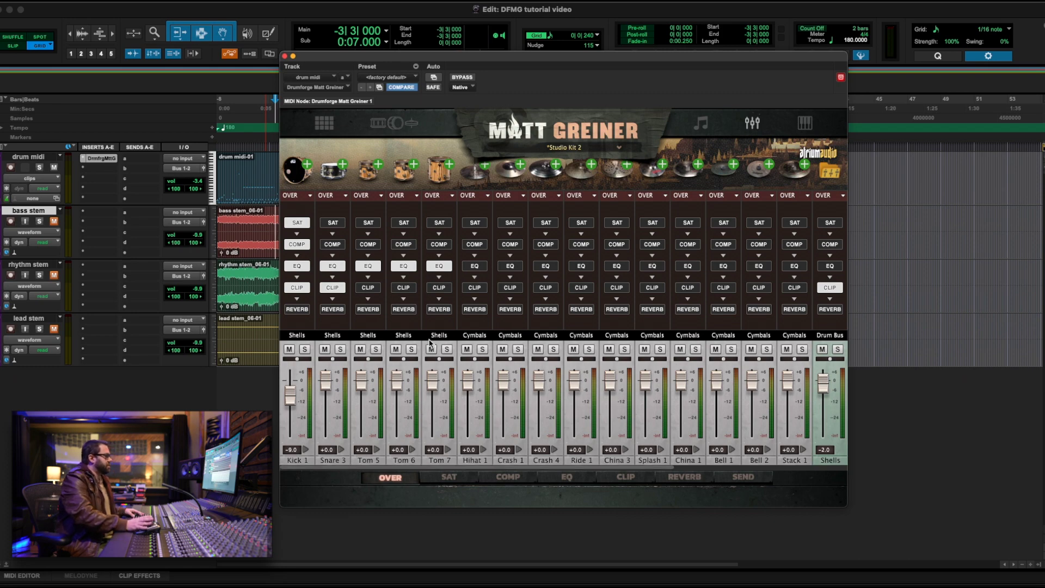
pyautogui.hscroll(7, 478, 287)
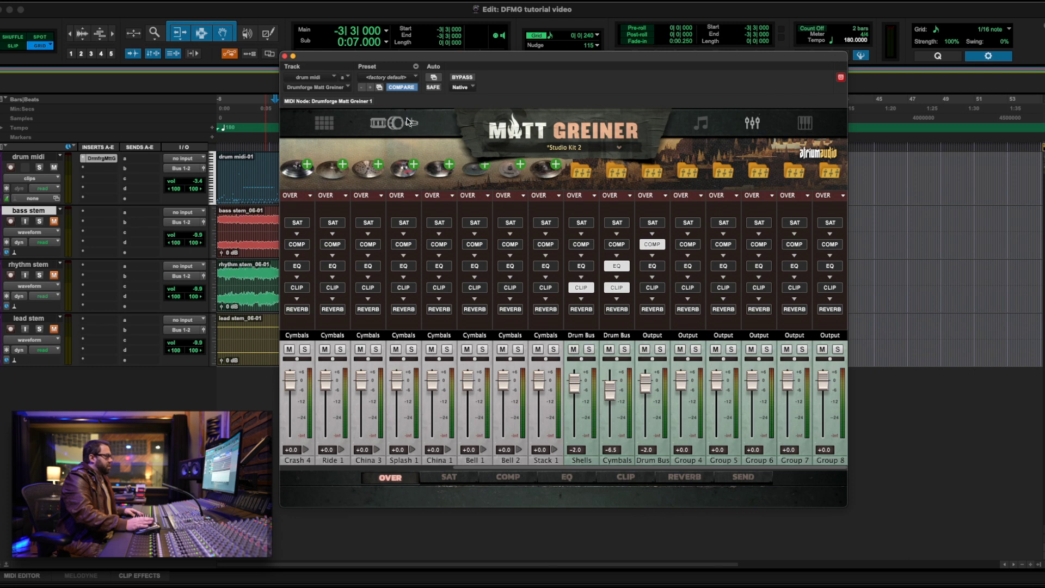
pyautogui.hscroll(-1, 511, 245)
pyautogui.hscroll(-7, 511, 245)
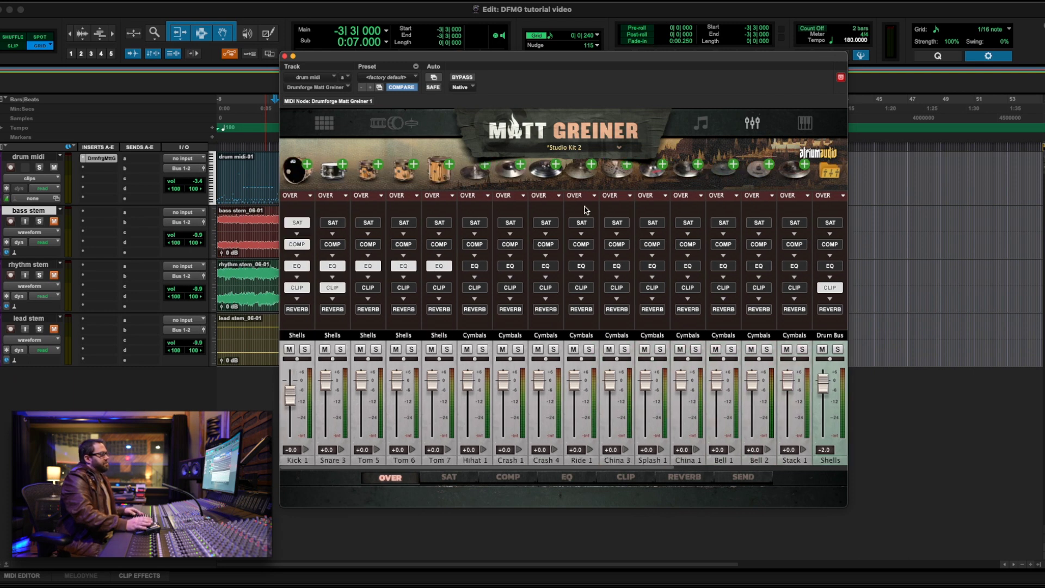
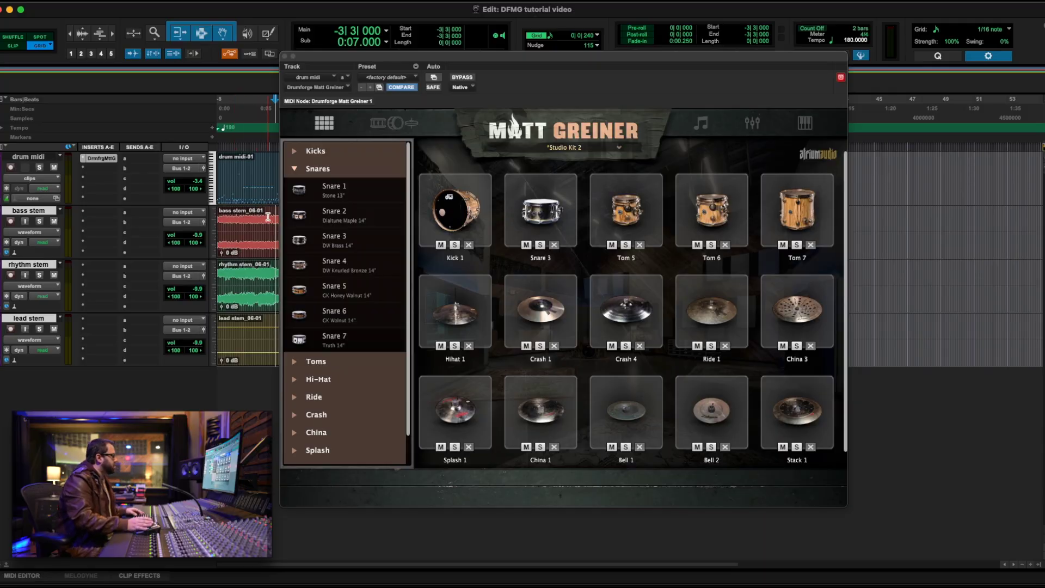
# Step: Play the song with the drum kit in context, and return to the mixer's effects overview at the kick channel
pyautogui.press('space')
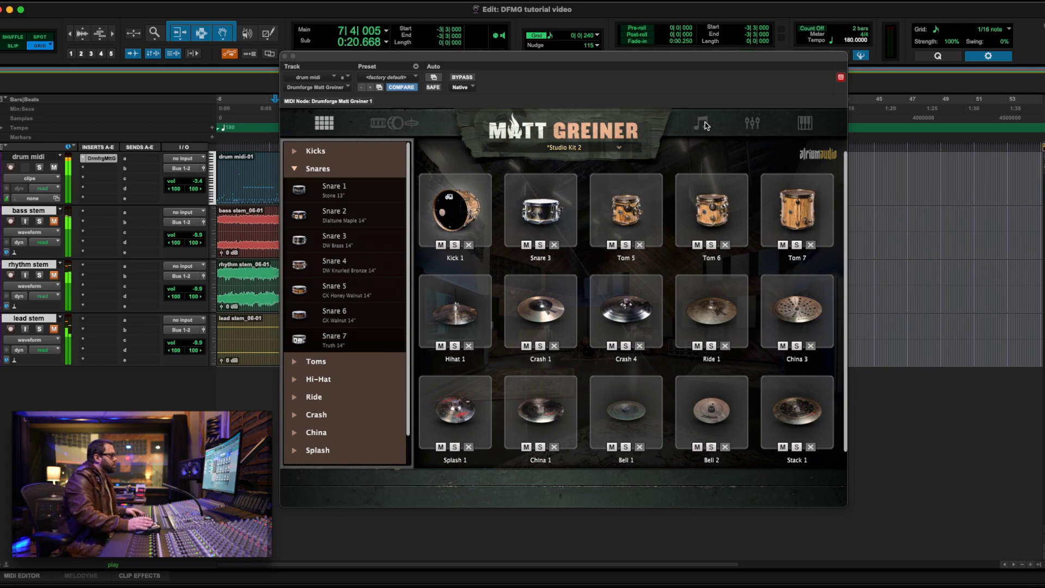
pyautogui.click(750, 123)
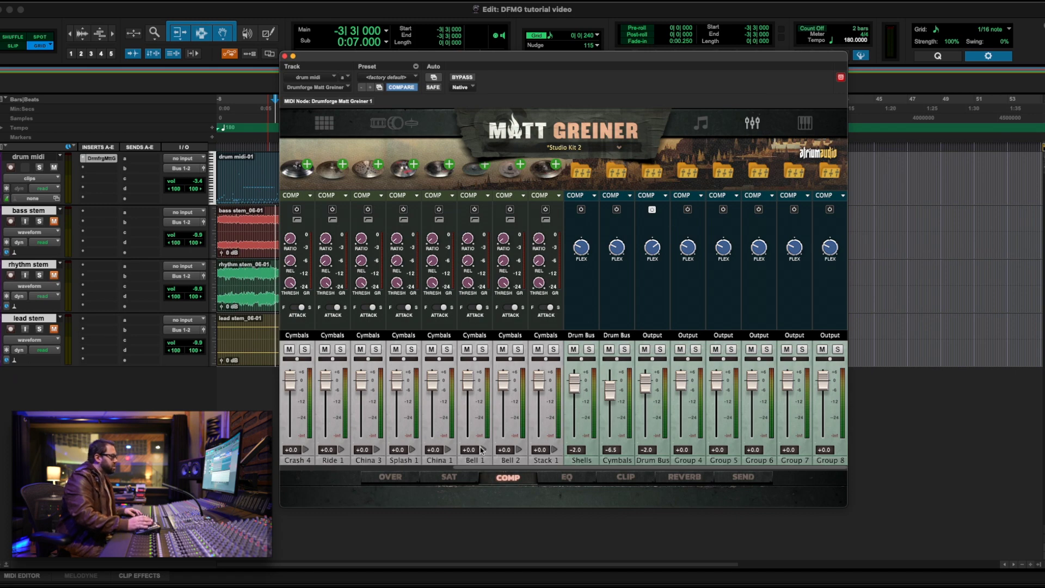
pyautogui.click(391, 478)
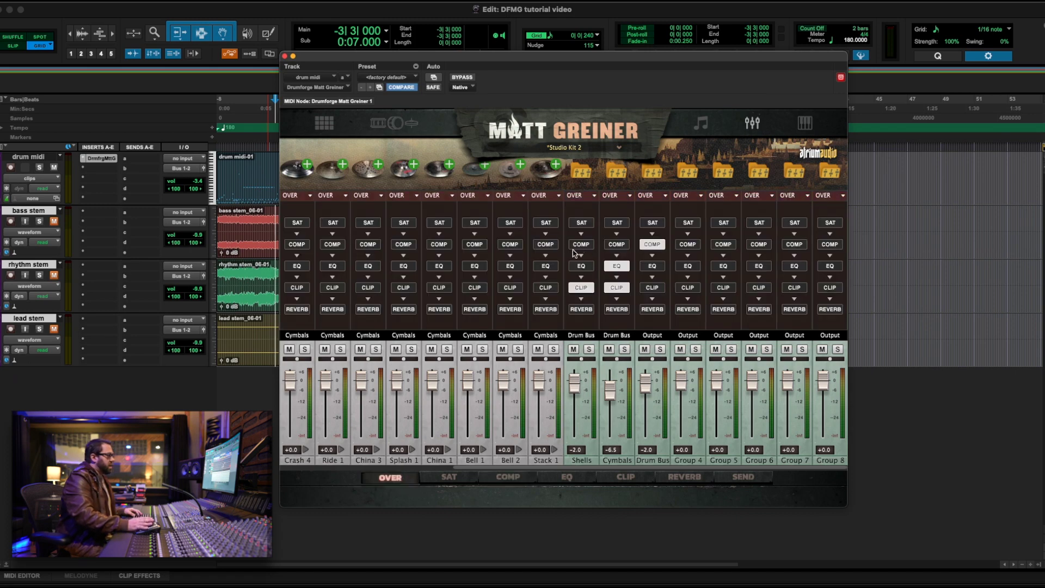
pyautogui.hscroll(-5, 434, 352)
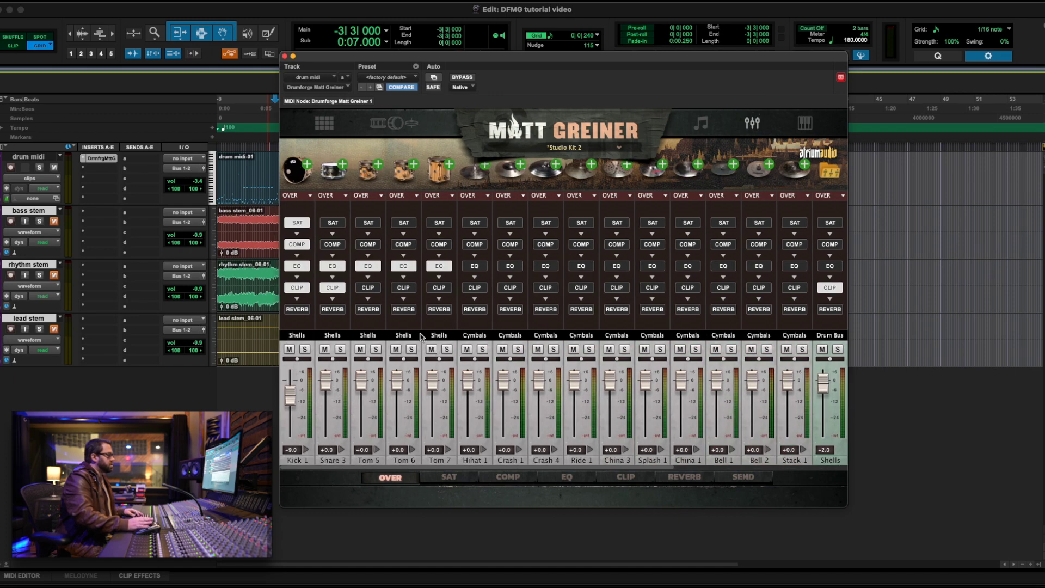
# Step: Examine the output routing options of the Tom 6 and Crash 4 channels without changing them
pyautogui.click(398, 336)
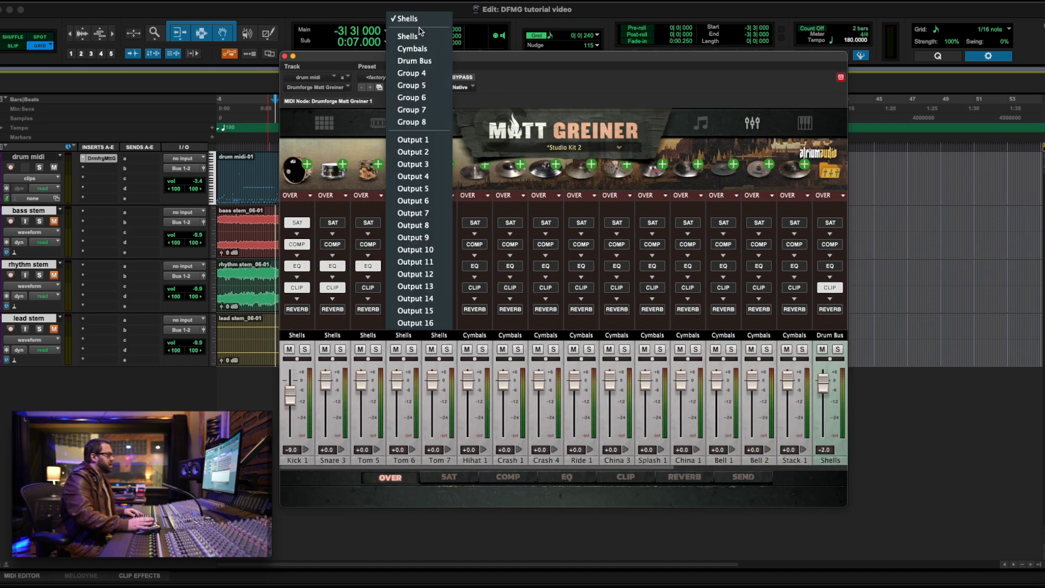
pyautogui.click(534, 349)
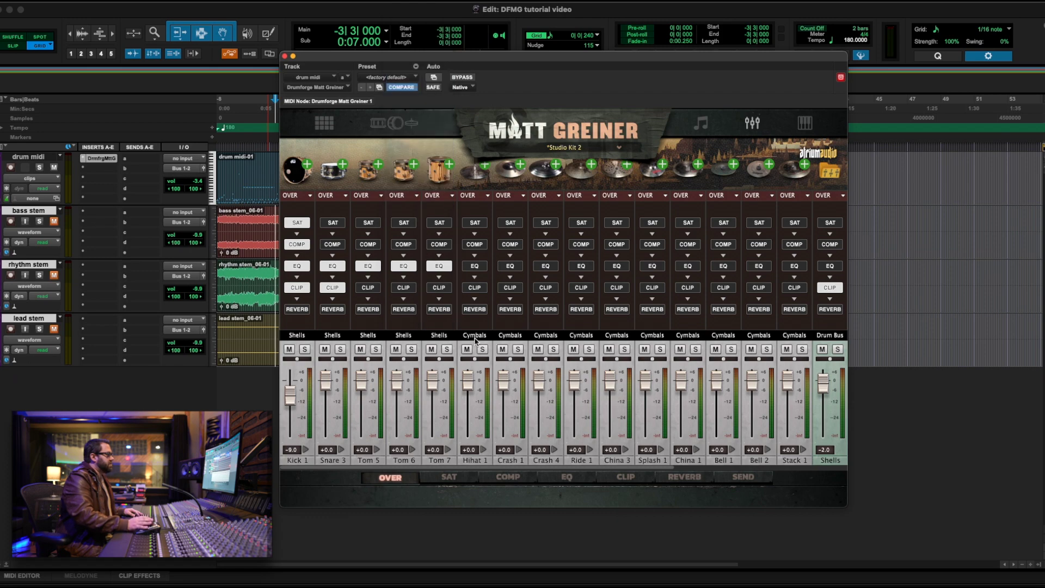
pyautogui.click(553, 336)
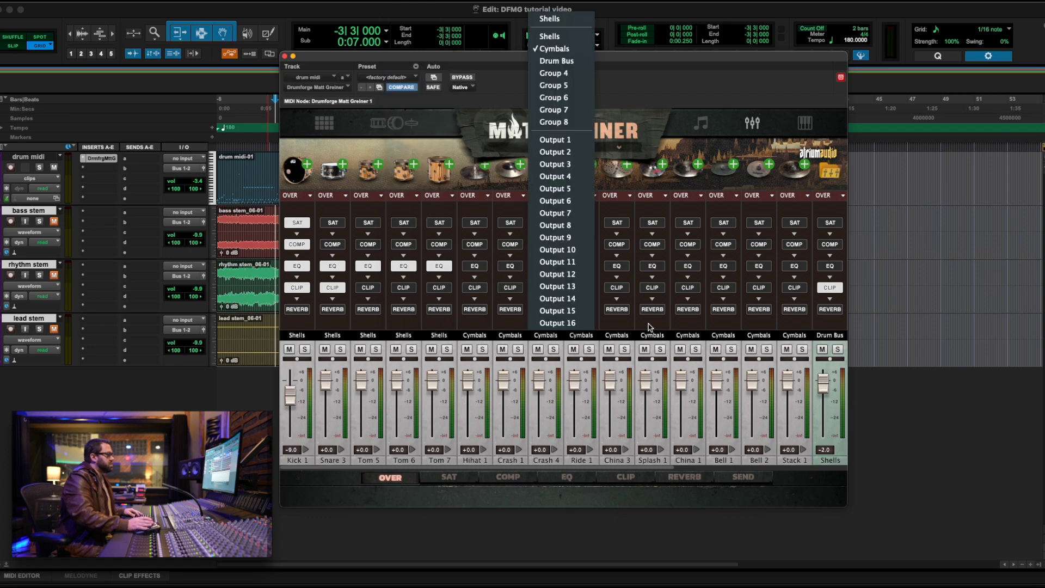
pyautogui.click(649, 327)
# Step: View the group bus channels and examine the Shells bus's output routing, leaving it on Drum Bus
pyautogui.hscroll(5, 610, 332)
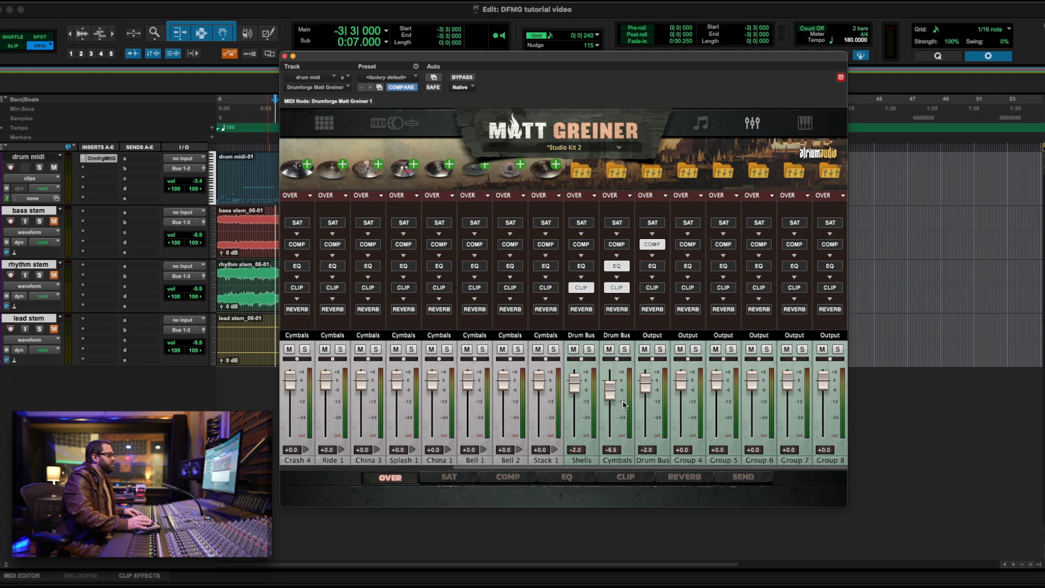
pyautogui.moveTo(613, 360)
pyautogui.click(581, 336)
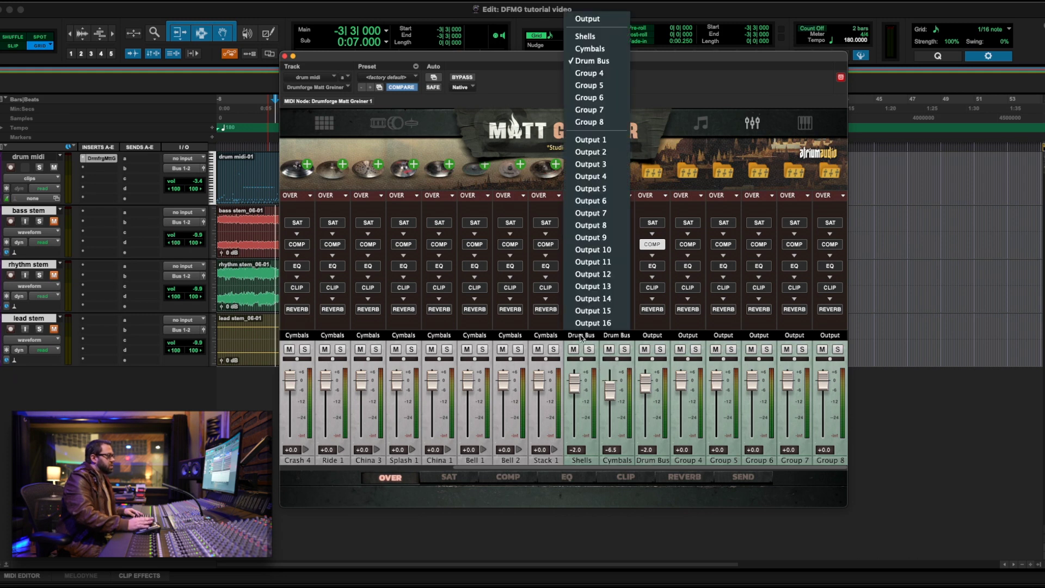
pyautogui.click(581, 336)
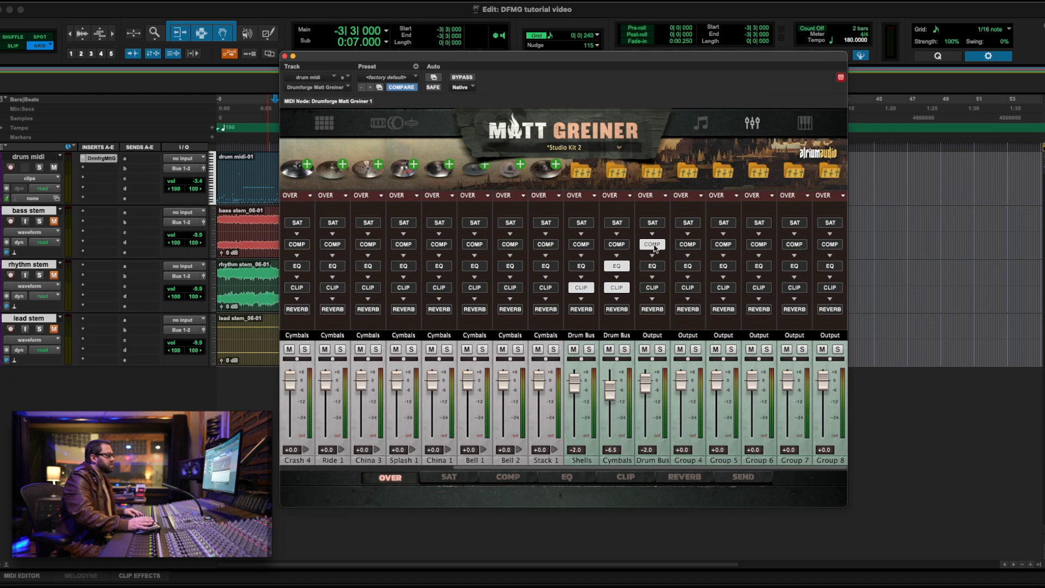
# Step: Examine the Drum Bus channel's Flex compressor amount and its on/off switch
pyautogui.click(507, 479)
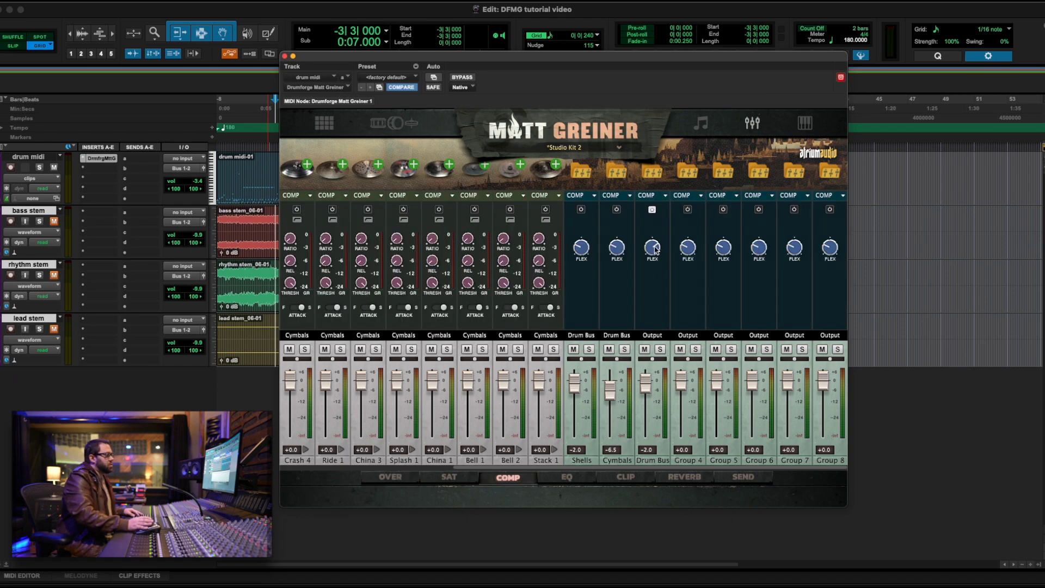
pyautogui.moveTo(656, 249)
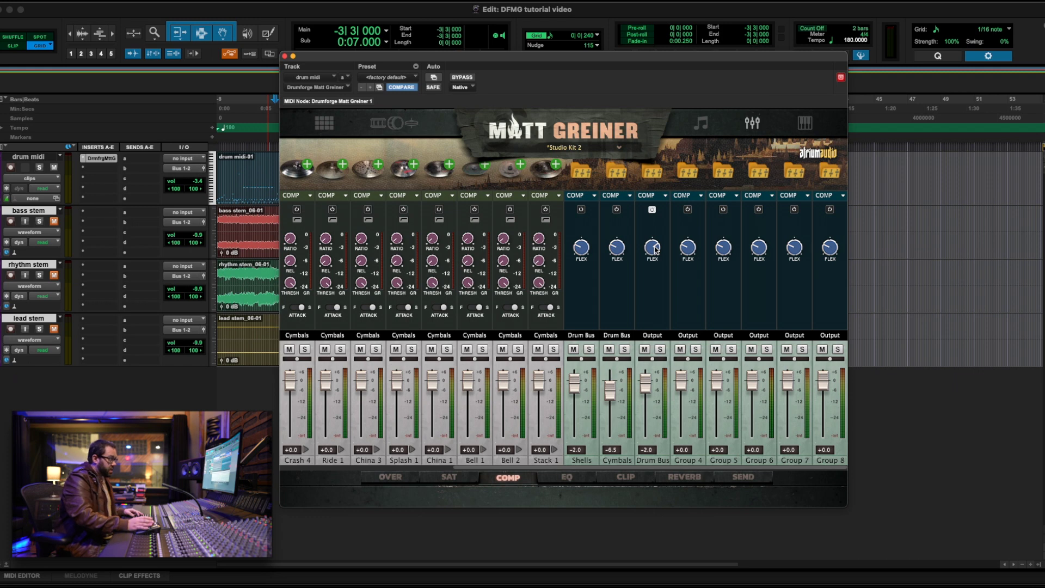
pyautogui.click(652, 208)
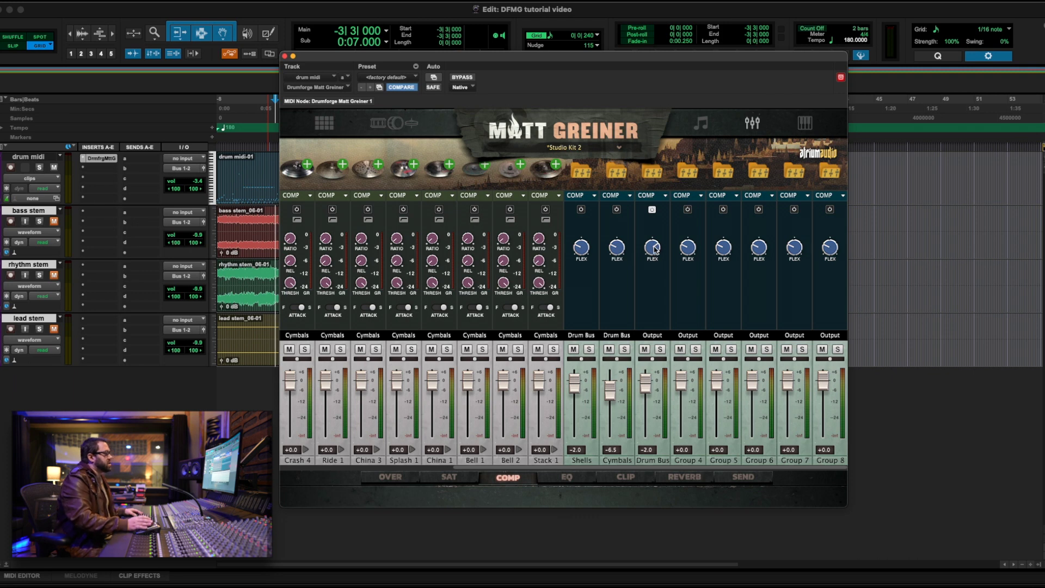
# Step: Compare the Drum Bus Flex compressor off and on while the song plays, leaving it enabled and stopping playback
pyautogui.press('space')
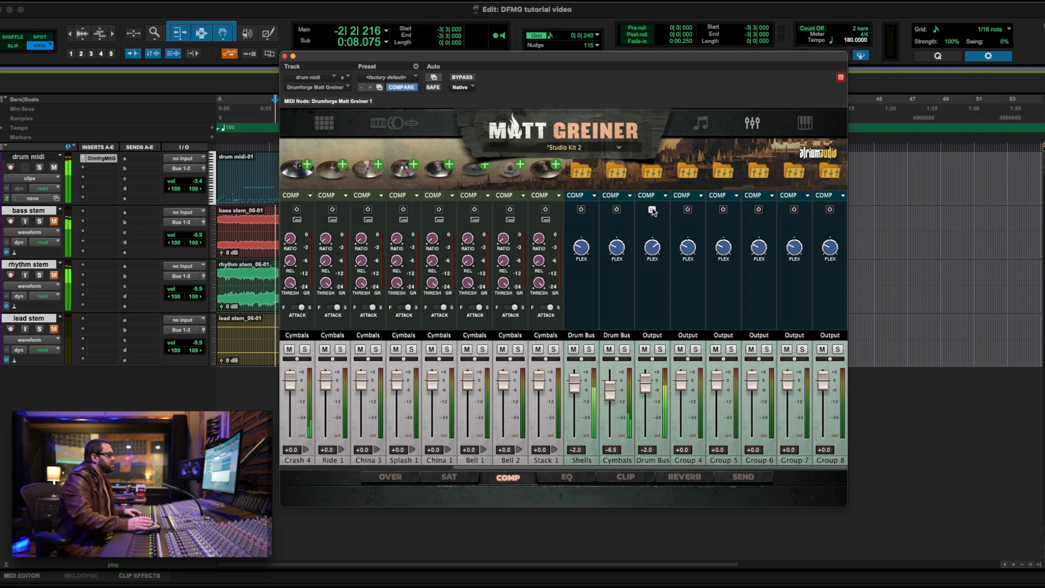
pyautogui.click(652, 210)
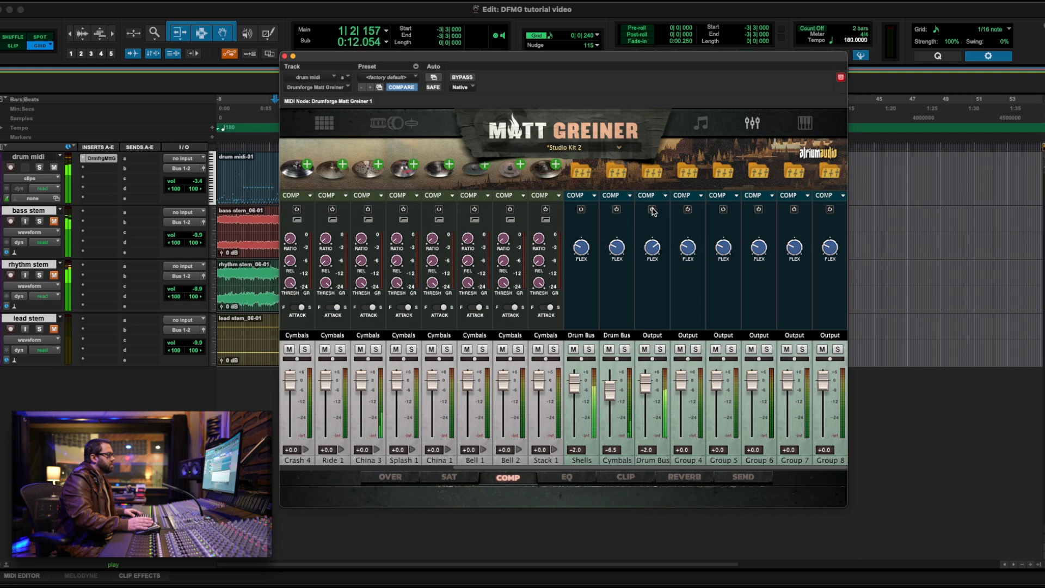
pyautogui.click(653, 211)
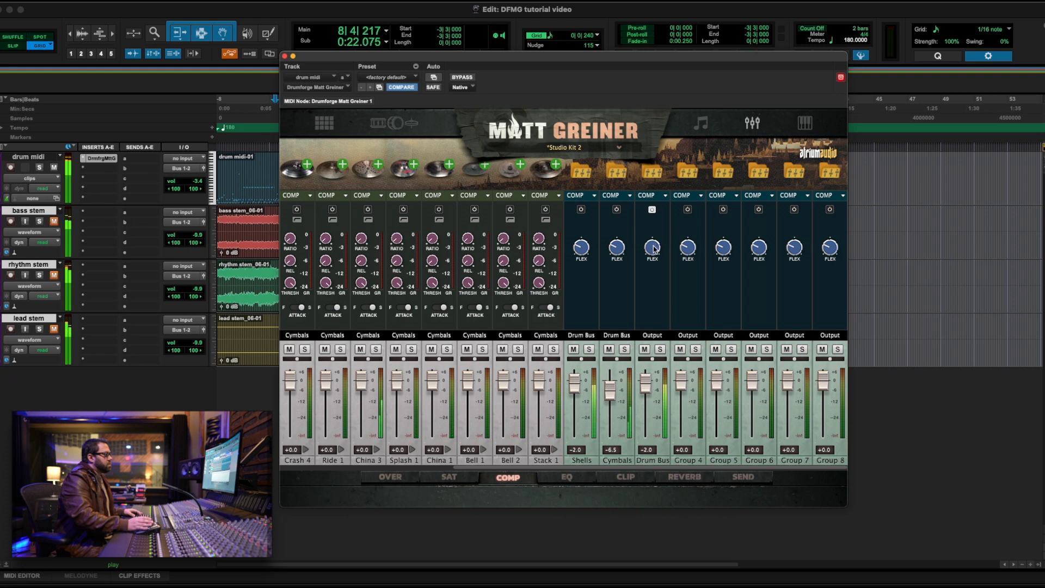
pyautogui.moveTo(651, 250); pyautogui.dragTo(650, 290)
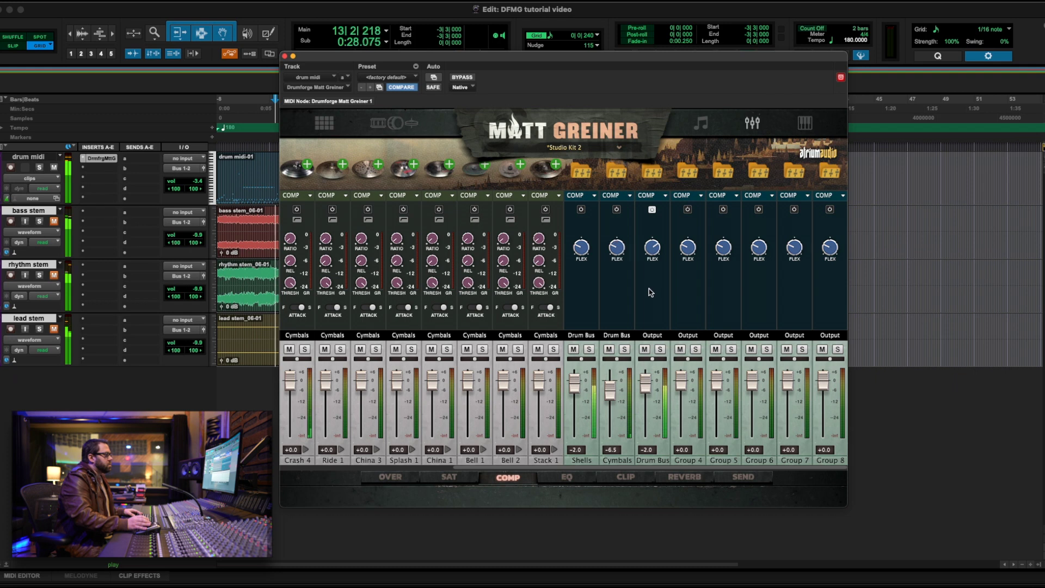
pyautogui.press('space')
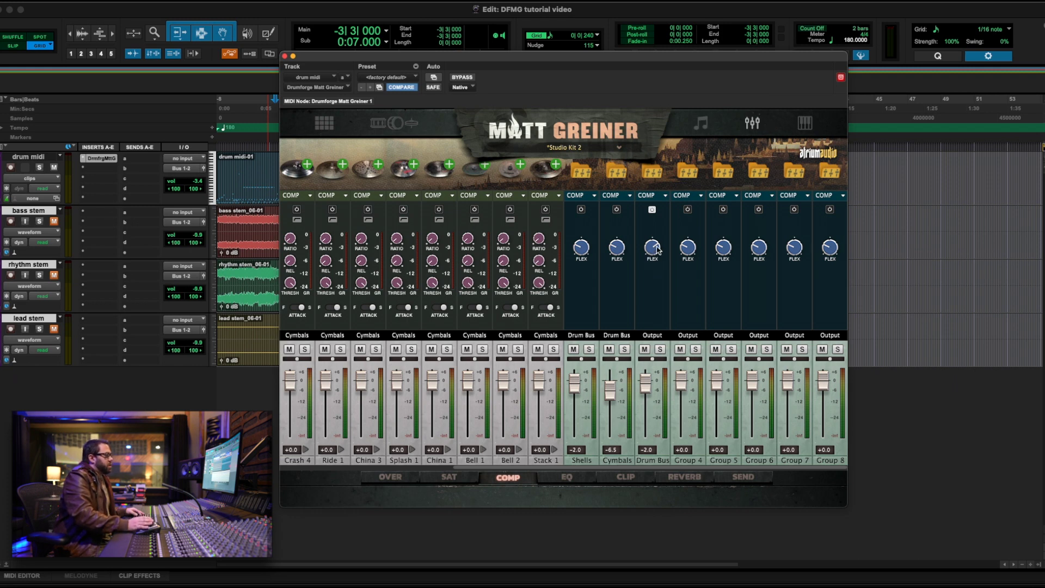
# Step: Open the groove library, audition Verse 12 and Verse 13, and add Verse 13 to the queue
pyautogui.click(702, 124)
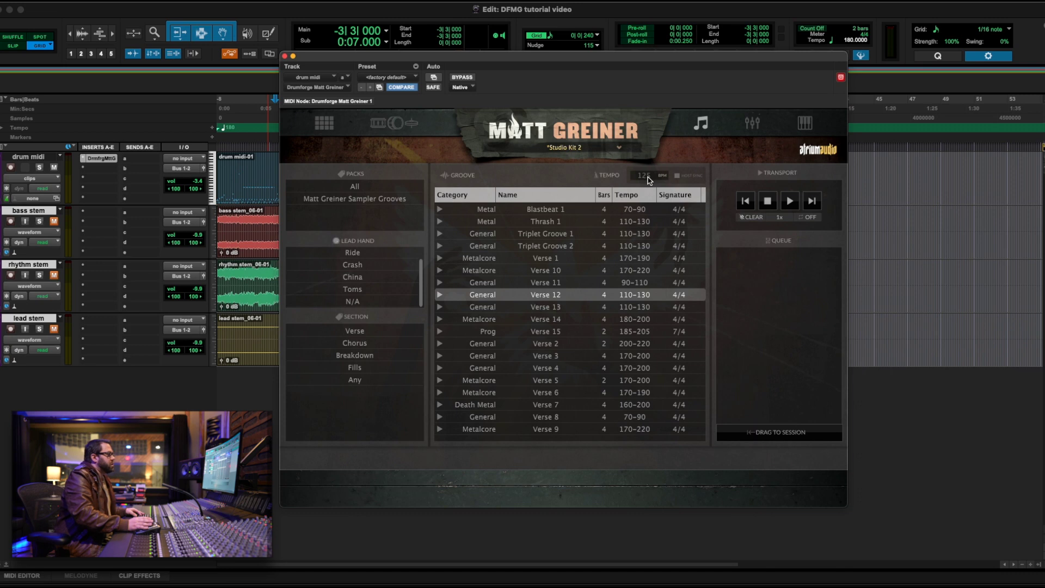
pyautogui.click(648, 179)
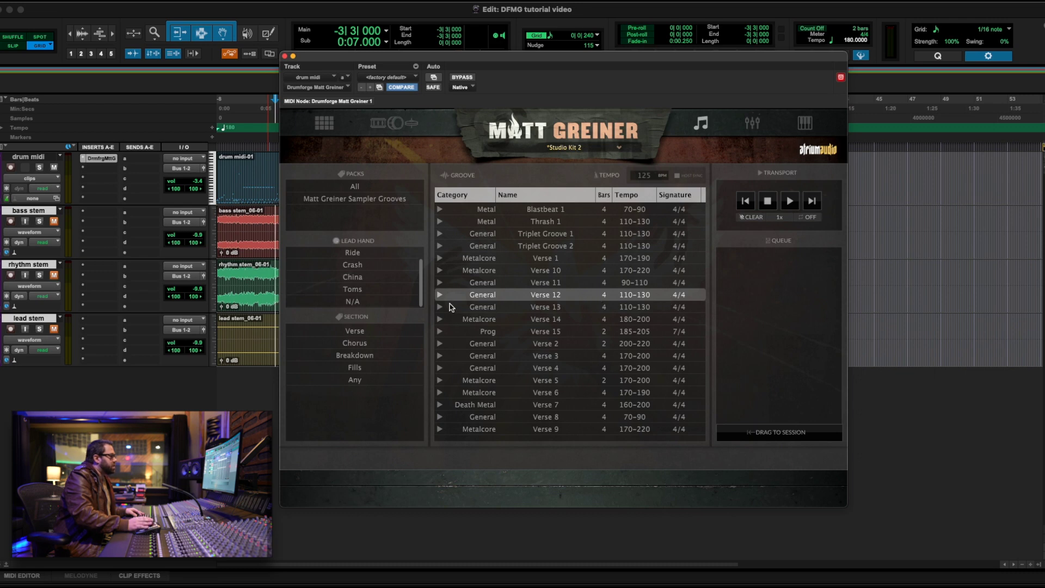
pyautogui.click(440, 295)
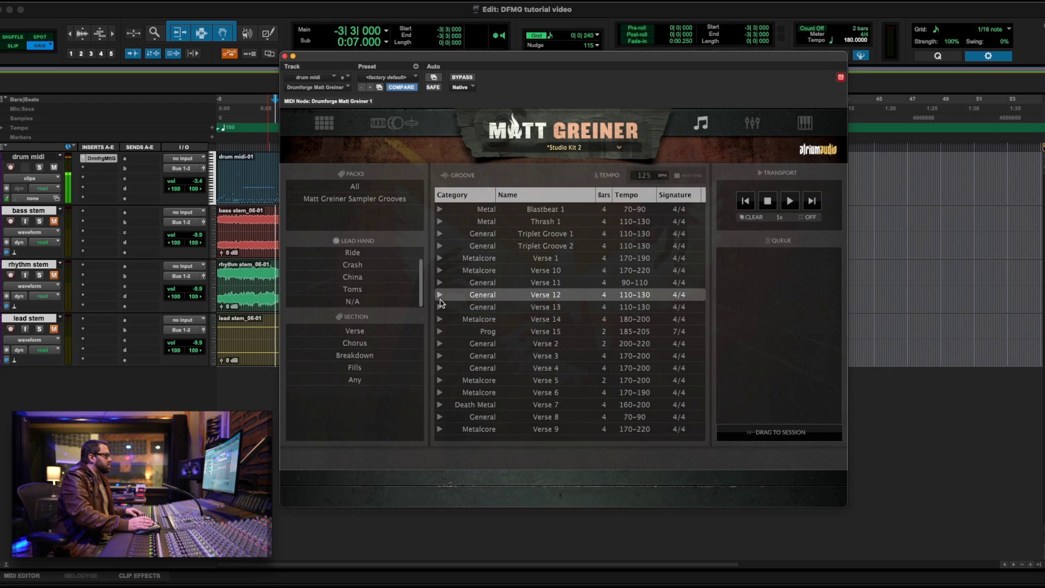
pyautogui.click(440, 307)
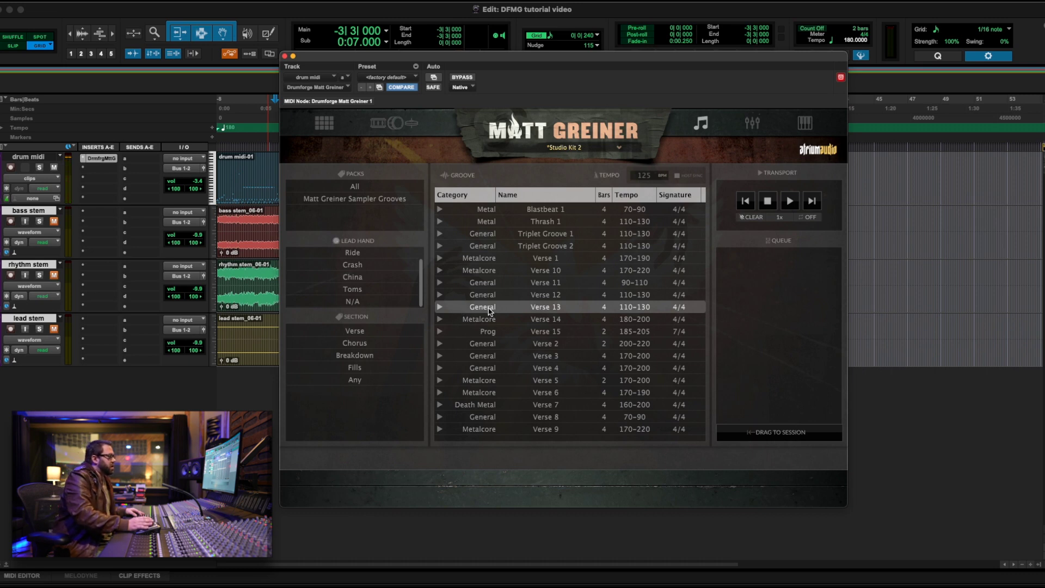
pyautogui.moveTo(490, 311); pyautogui.dragTo(787, 289)
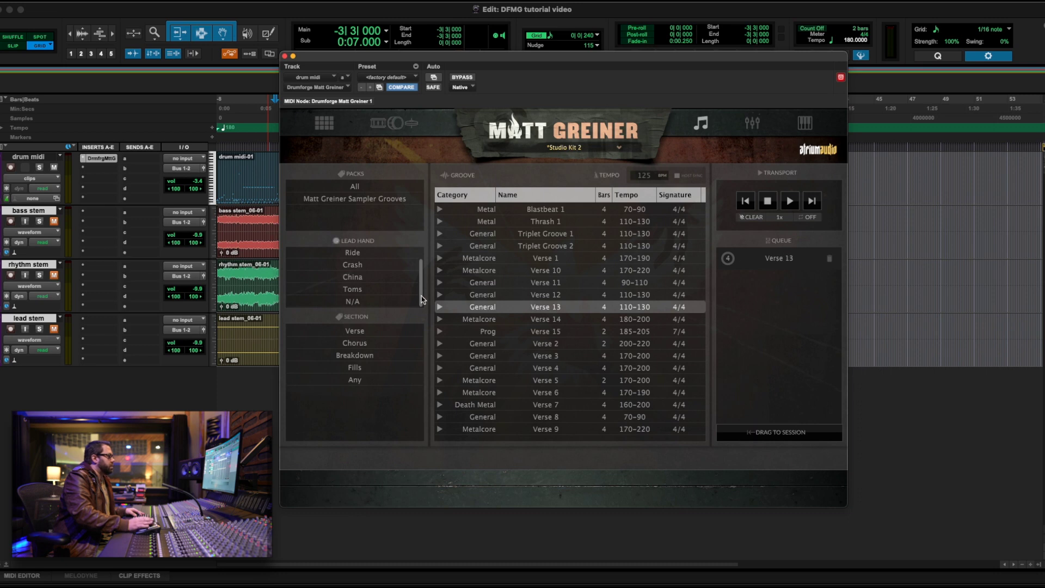
# Step: Filter the grooves to Fills, audition Fill 5, and attach it to the end of Verse 13 in the queue
pyautogui.click(364, 369)
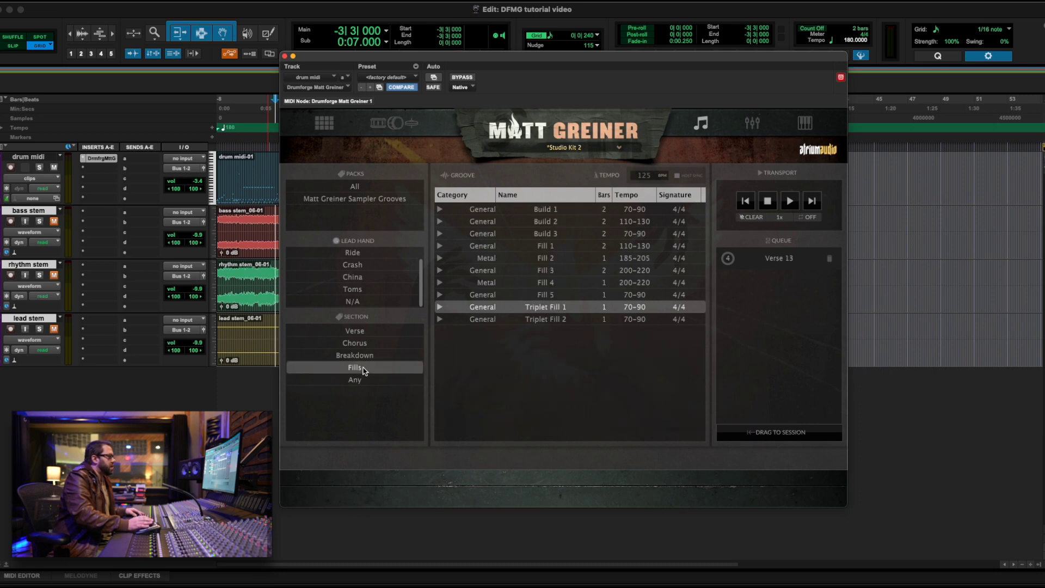
pyautogui.click(439, 295)
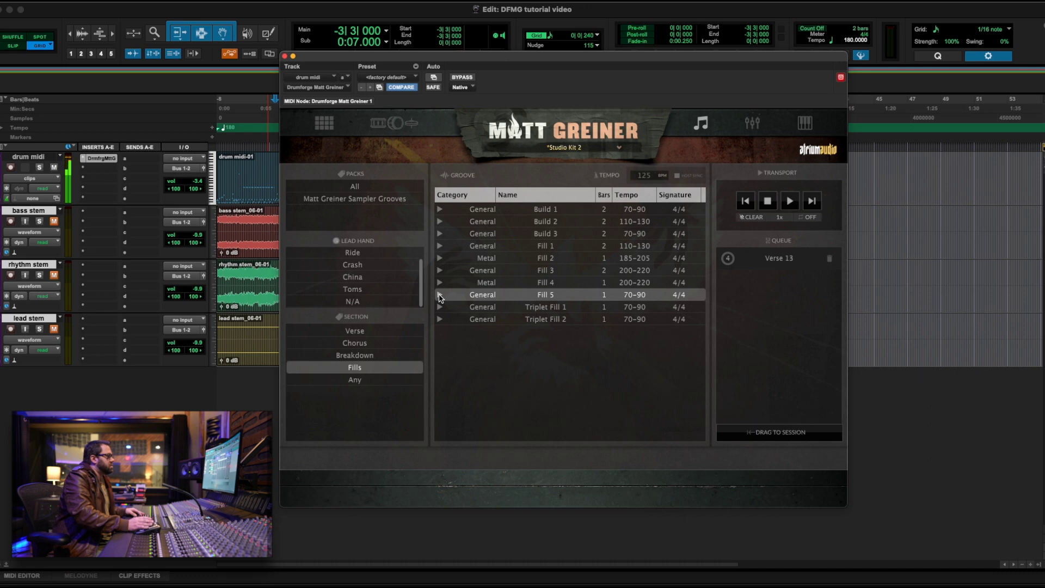
pyautogui.click(506, 298)
pyautogui.moveTo(507, 299); pyautogui.dragTo(754, 283)
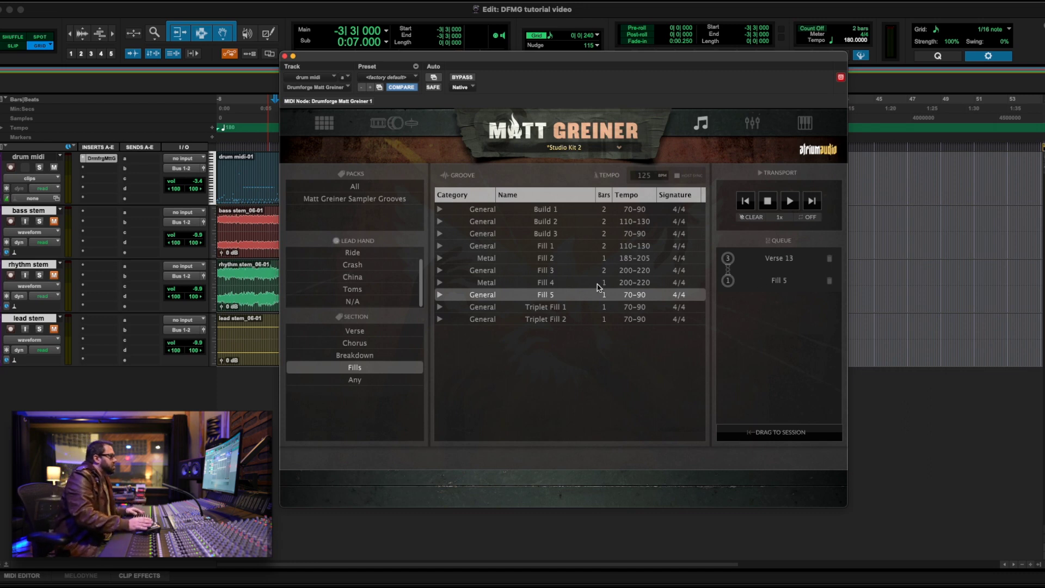
# Step: Filter the grooves to Chorus, audition Chorus 5, 4 and 3, and add Chorus 3 at the end of the queue
pyautogui.click(371, 343)
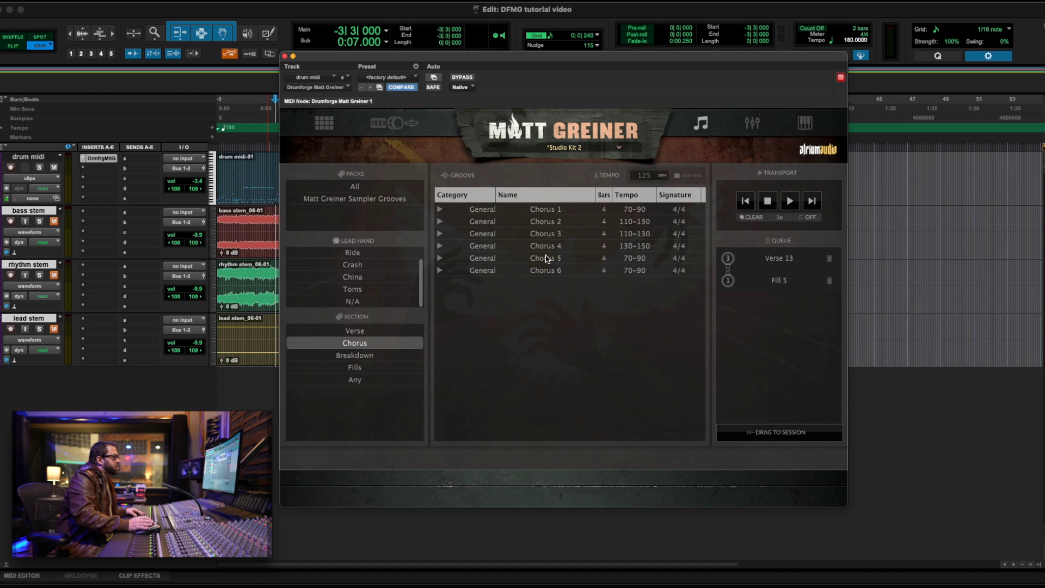
pyautogui.click(439, 259)
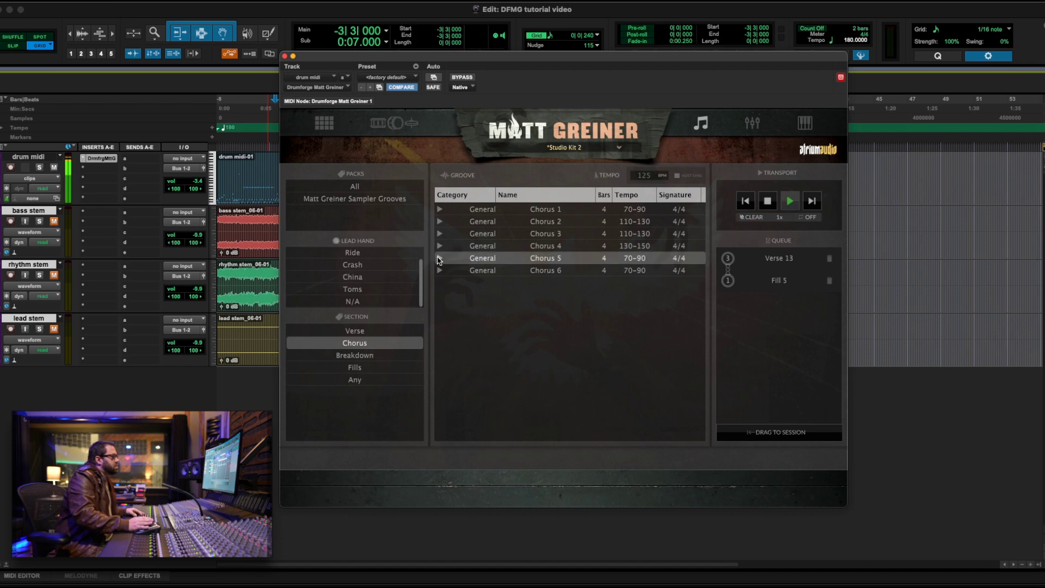
pyautogui.click(439, 249)
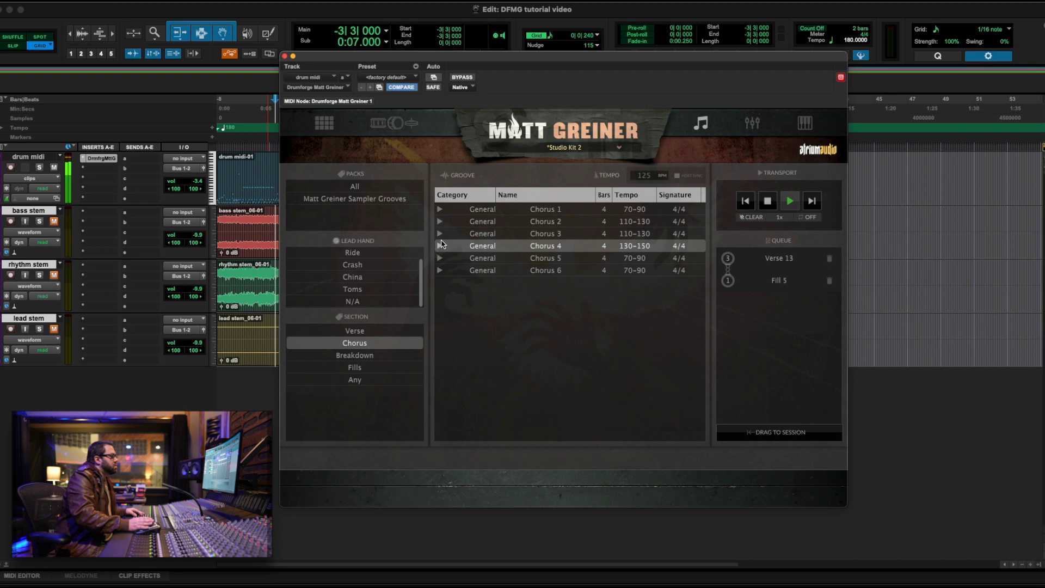
pyautogui.click(440, 234)
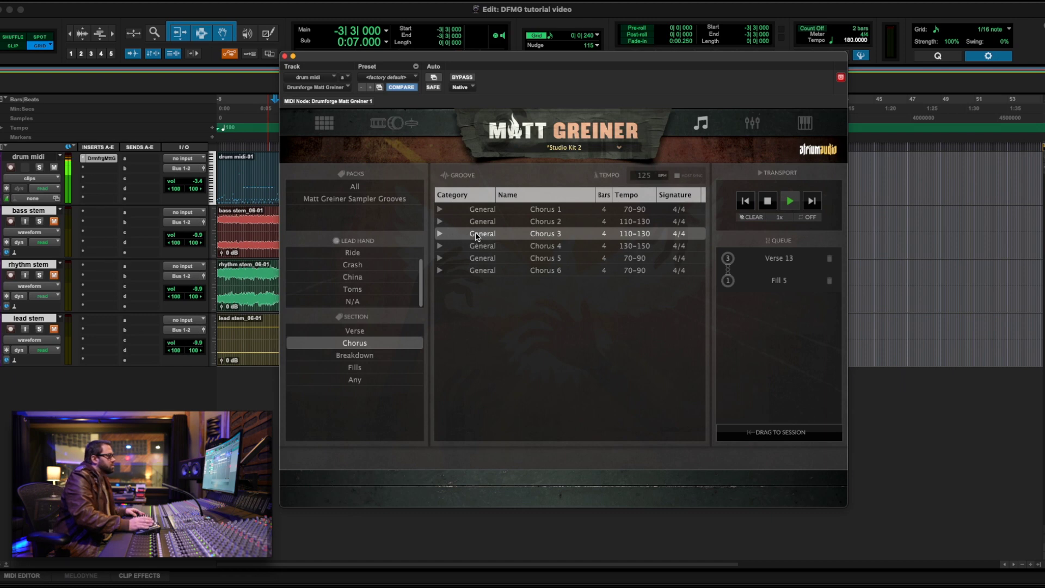
pyautogui.moveTo(477, 236); pyautogui.dragTo(757, 330)
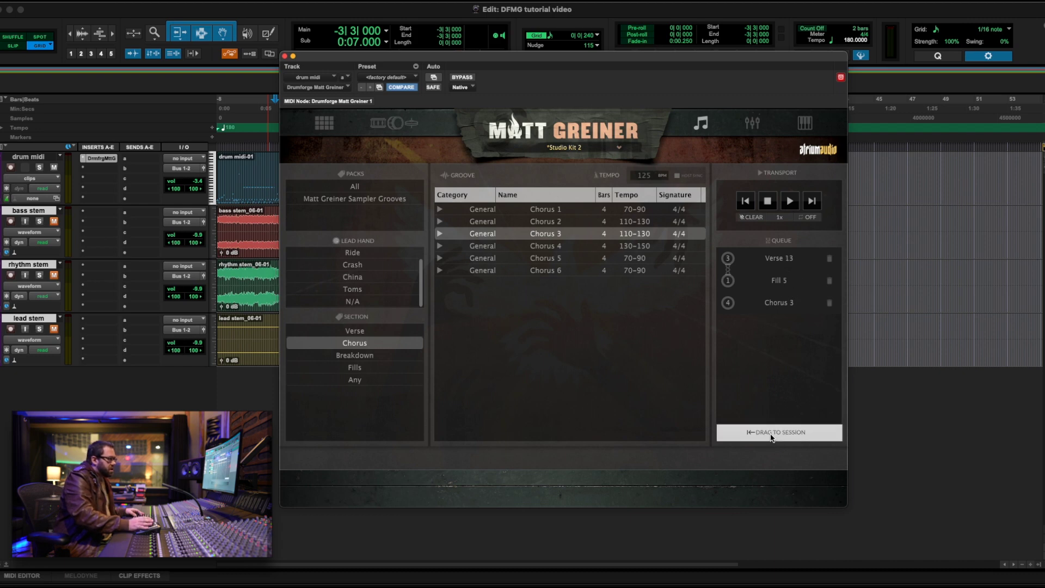
# Step: Place the queued grooves as a MIDI clip on the drum midi track at about bar 45 and play it back
pyautogui.moveTo(770, 435); pyautogui.dragTo(885, 163)
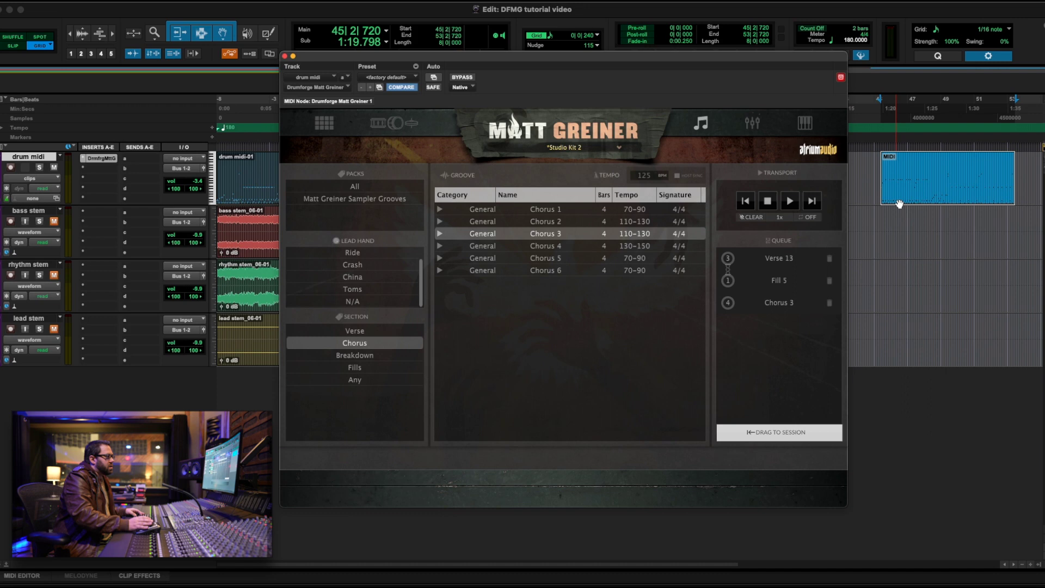
pyautogui.click(944, 167)
pyautogui.click(941, 189)
pyautogui.press('space')
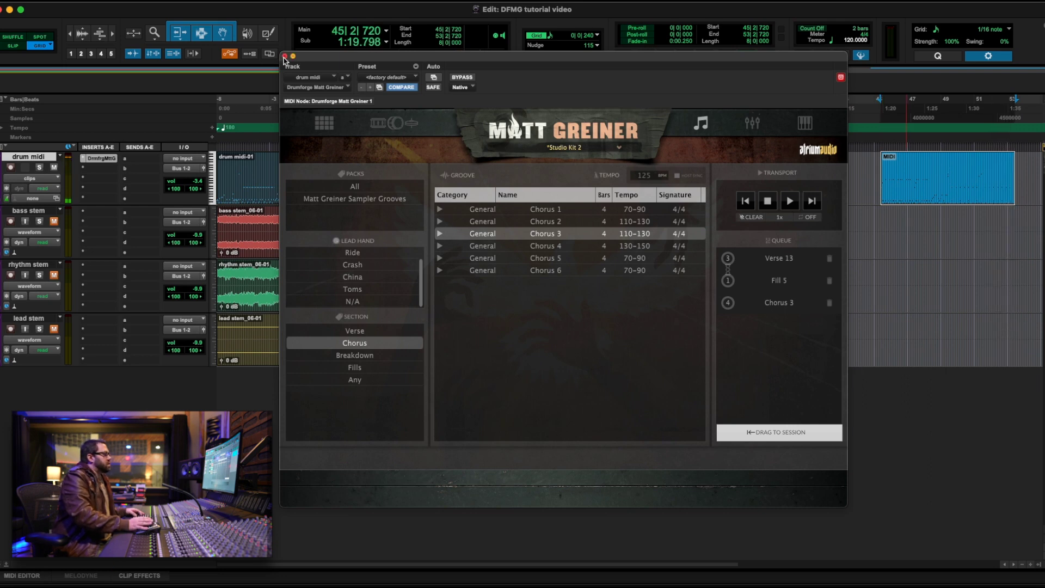
# Step: Close the plugin window, inspect the new clip's notes around bar 50 in the MIDI editor, and return to the session
pyautogui.click(285, 56)
pyautogui.click(944, 174)
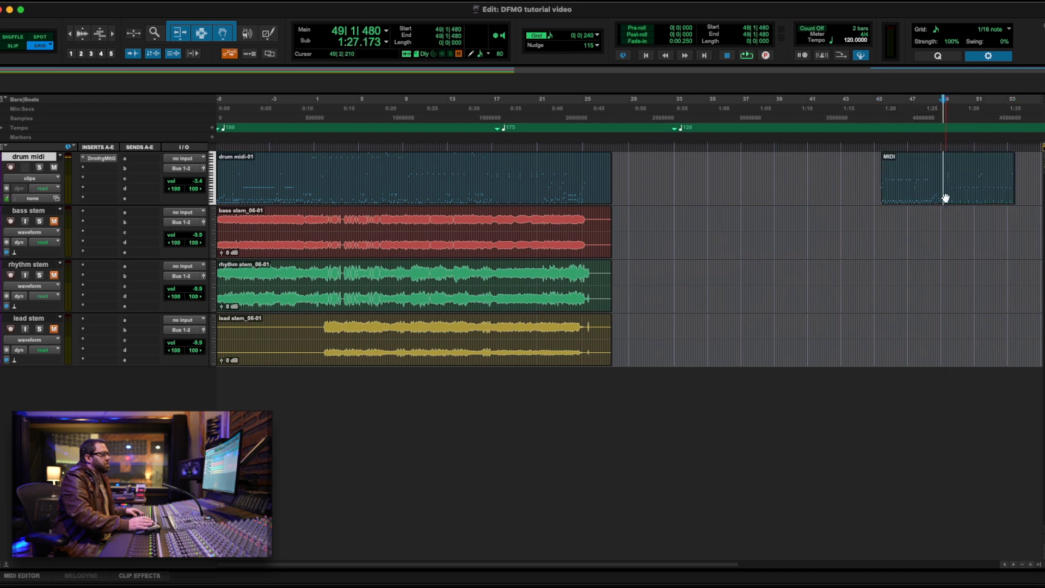
pyautogui.doubleClick(950, 202)
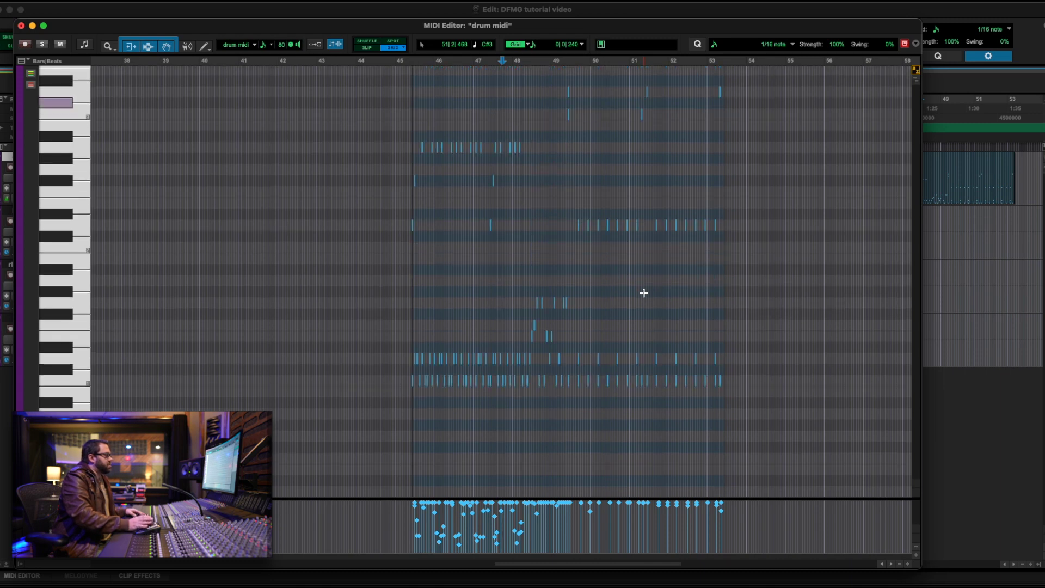
pyautogui.click(599, 277)
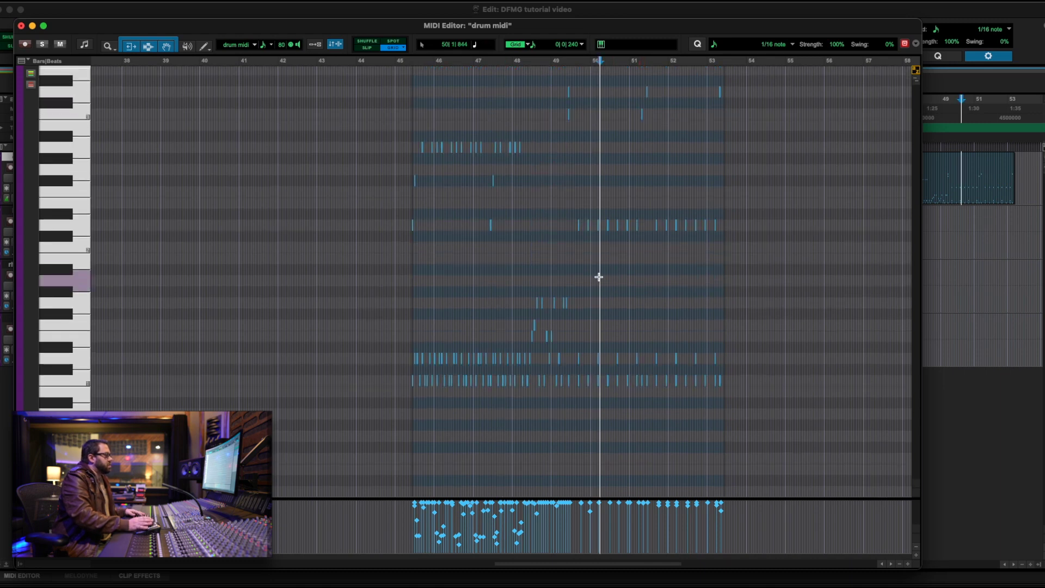
pyautogui.press('t')
pyautogui.press('t')
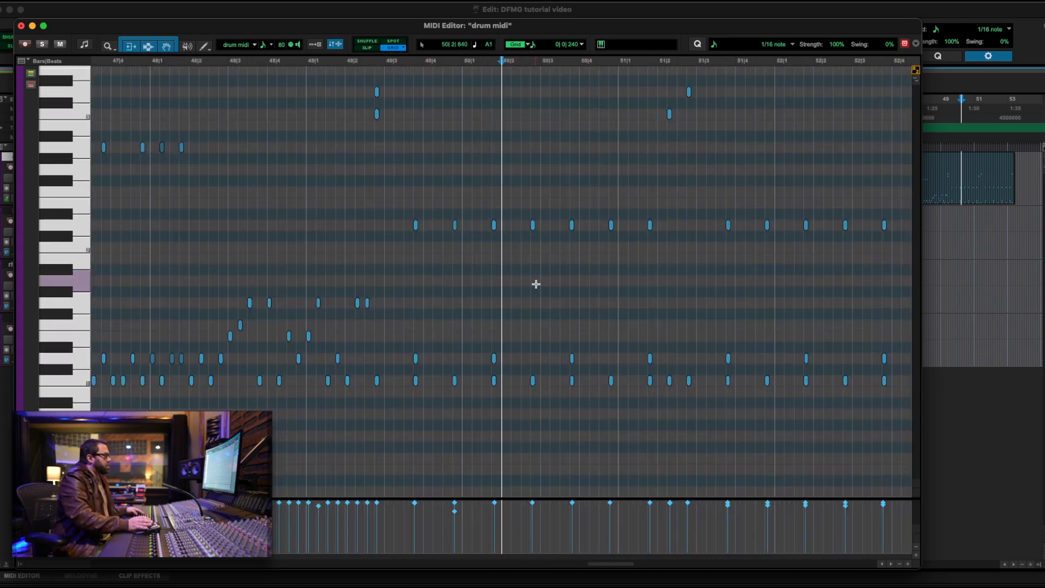
pyautogui.click(21, 25)
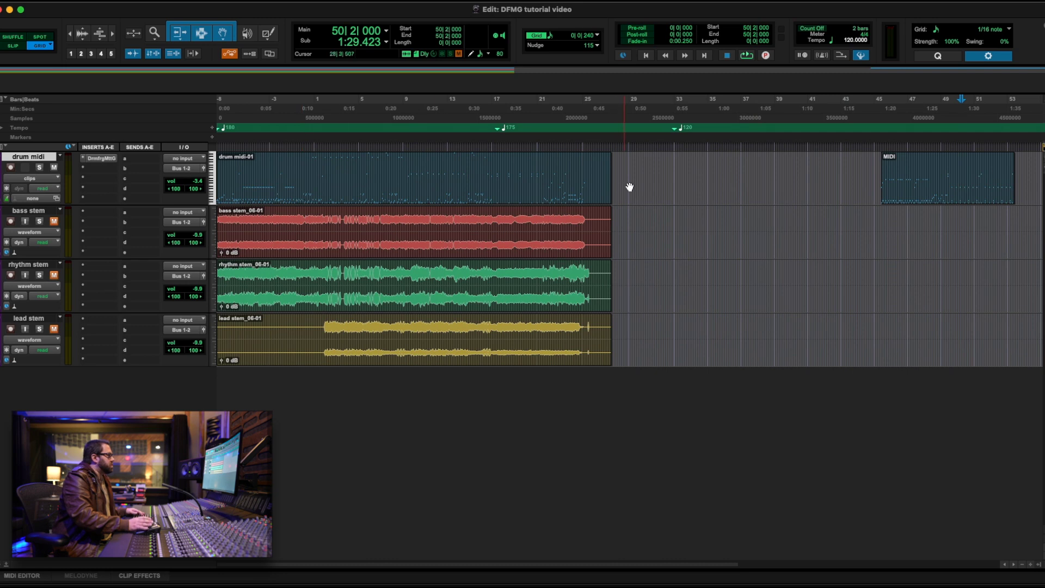
# Step: Reopen the drum plugin, show its MIDI mapping, and try moving the DW Studio 16" Right Hand articulation from G1 to F#1
pyautogui.click(370, 172)
pyautogui.click(100, 158)
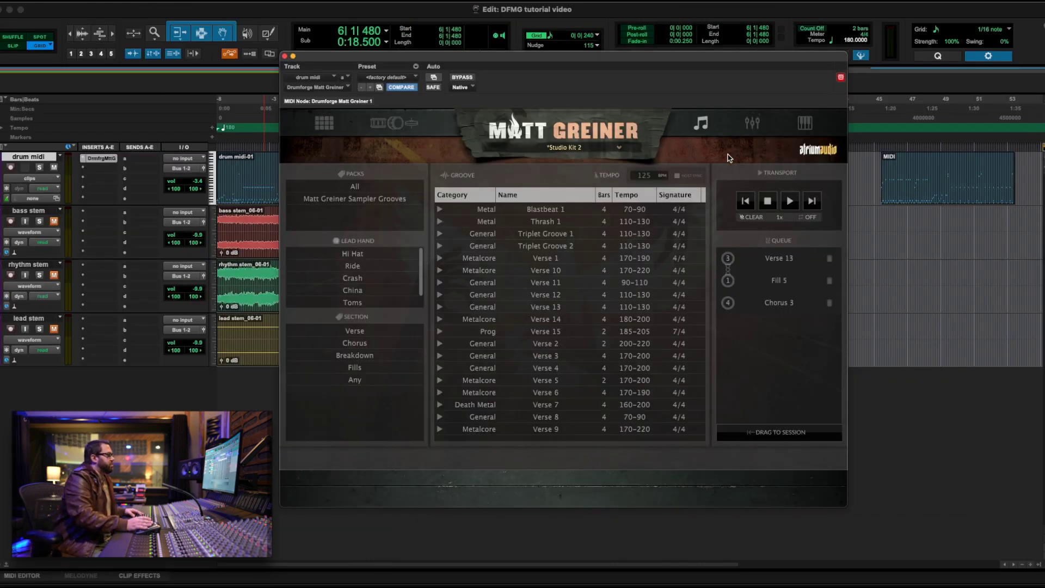
pyautogui.click(804, 124)
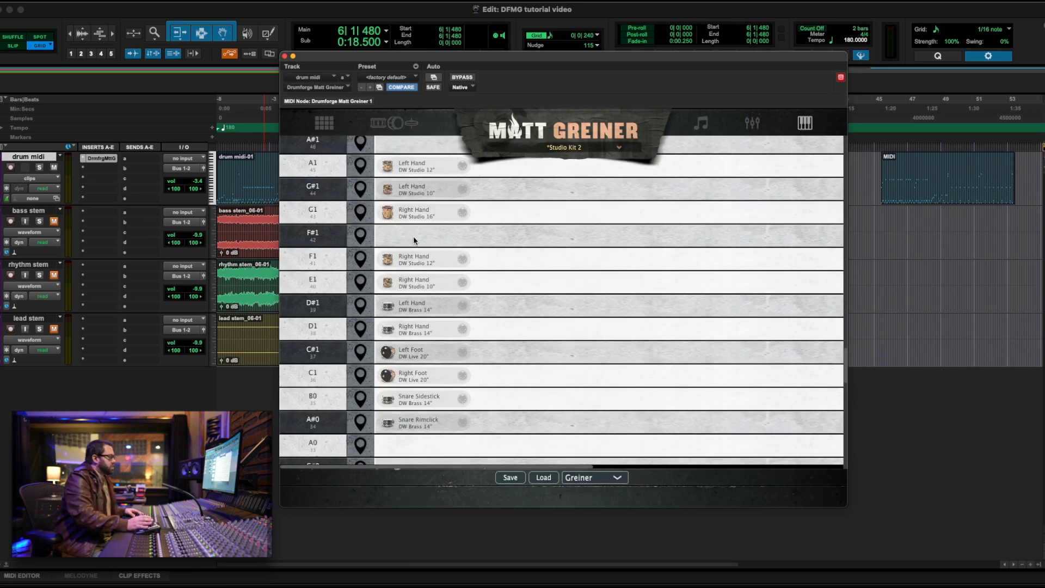
pyautogui.moveTo(405, 215)
pyautogui.mouseDown()
pyautogui.moveTo(406, 231)
pyautogui.moveTo(406, 210)
pyautogui.mouseUp()
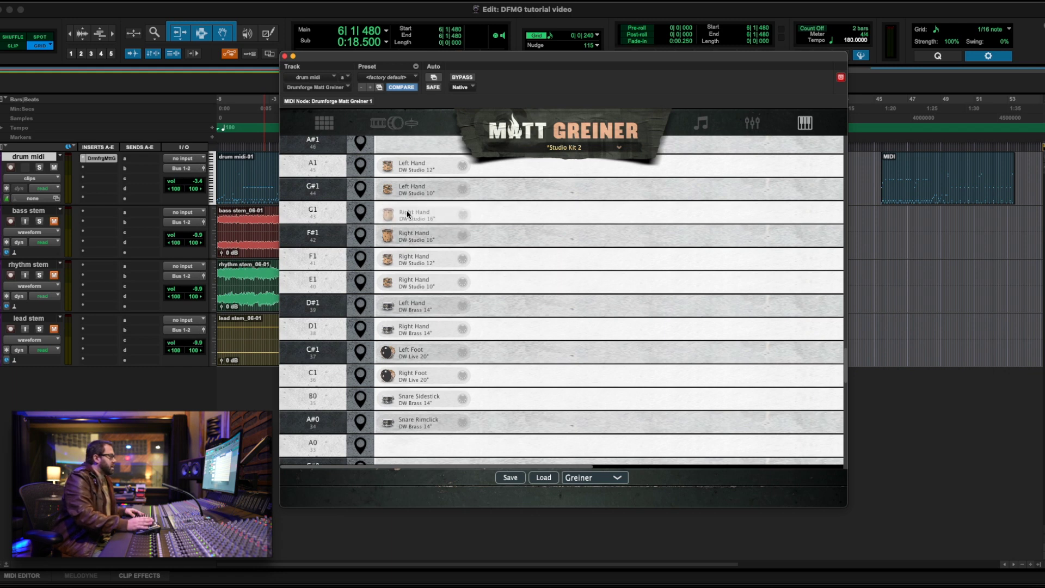
# Step: Audition the tom notes G1, F1 and E1 and examine the available mapping presets, keeping Greiner
pyautogui.click(309, 212)
pyautogui.click(309, 266)
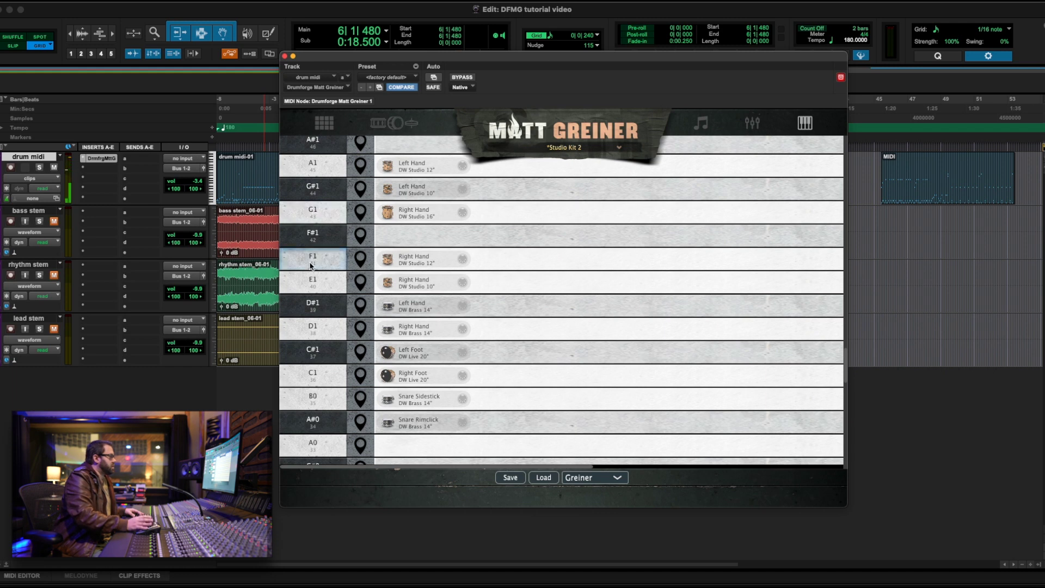
pyautogui.click(316, 291)
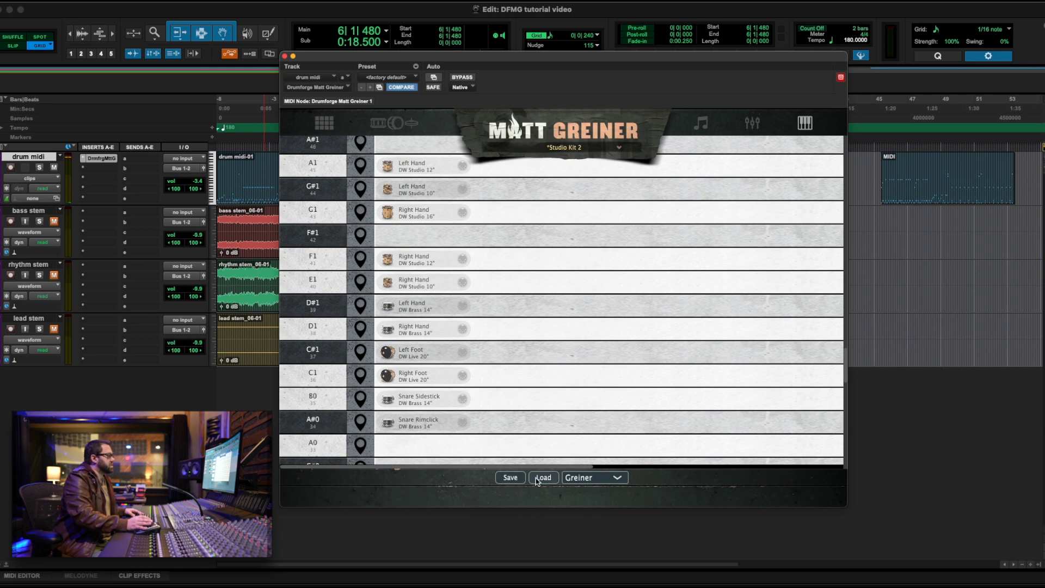
pyautogui.click(616, 479)
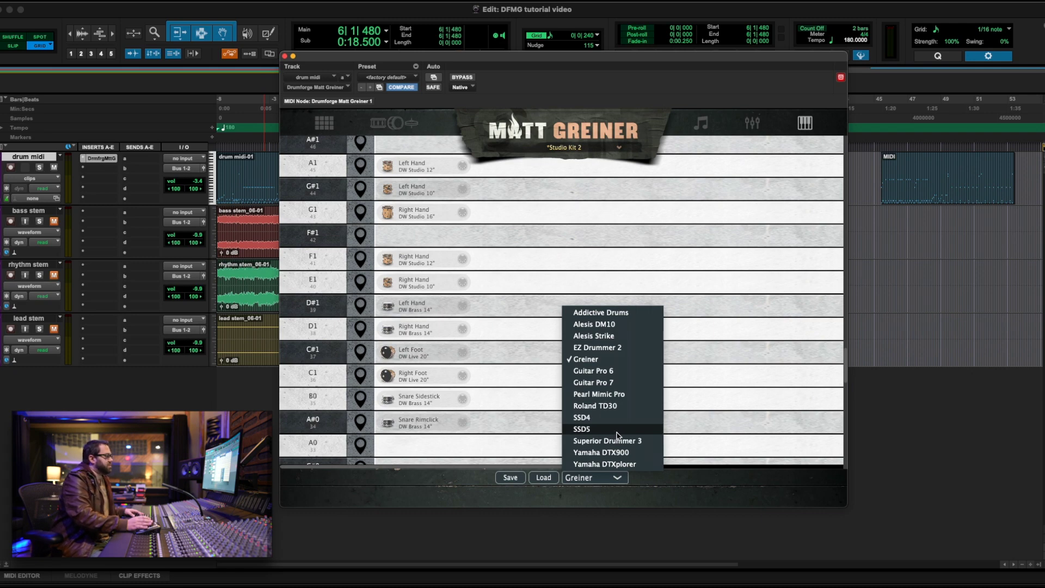
pyautogui.click(751, 126)
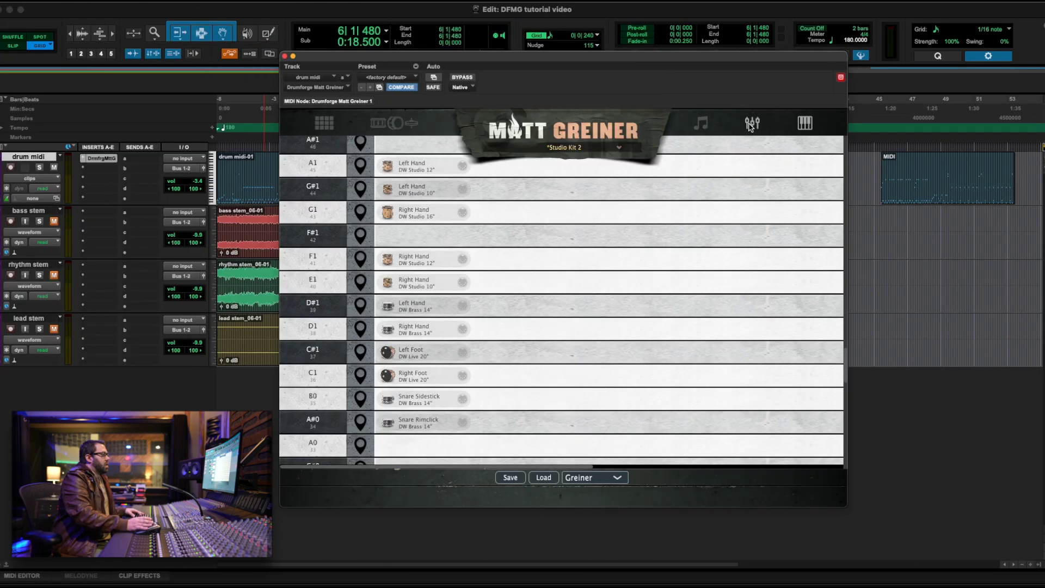
# Step: Show the drum plugin's mixer and add the BACKROAD KICK Drum Shotz sample to the Kick 1 channel
pyautogui.click(751, 126)
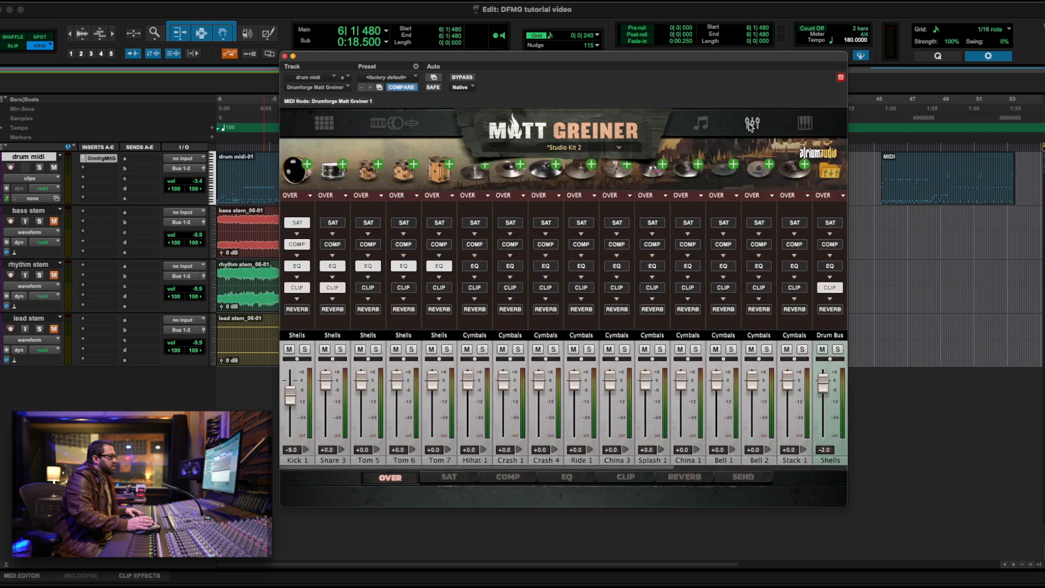
pyautogui.click(307, 164)
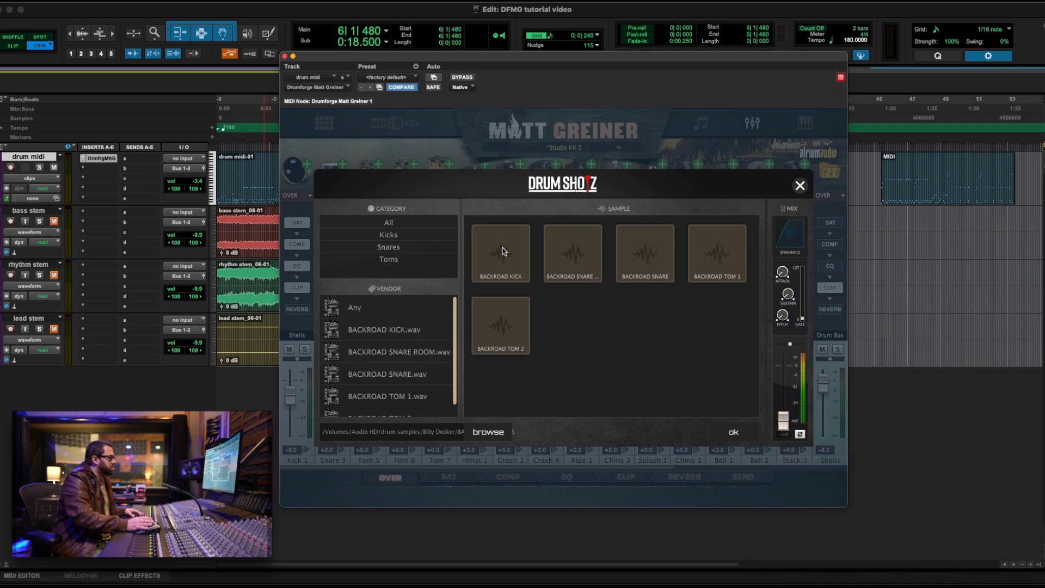
pyautogui.click(504, 251)
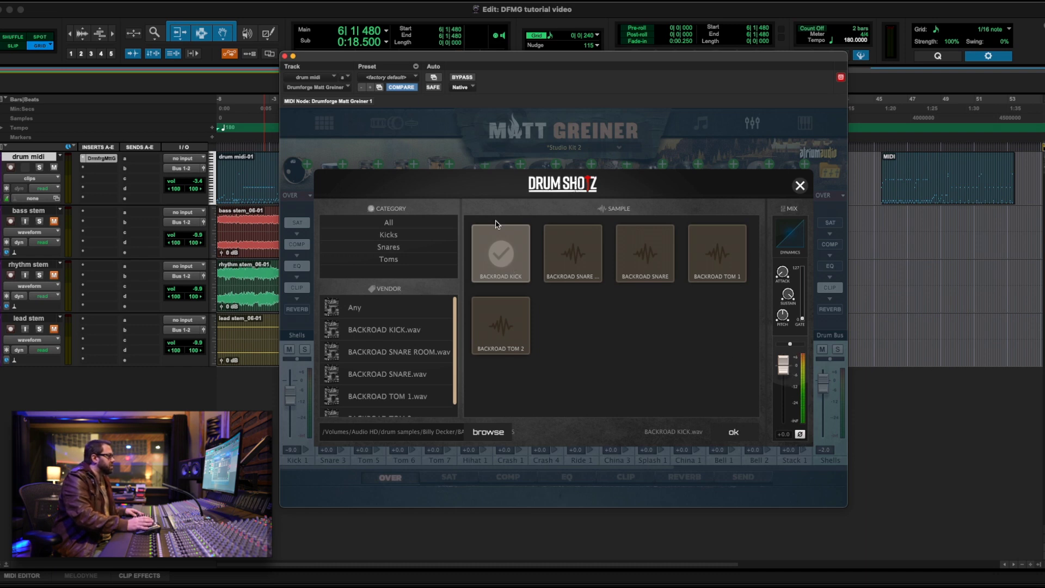
# Step: Play the session while lowering the BACKROAD KICK sample level to -11.1, then stop playback and return to the mixer
pyautogui.press('space')
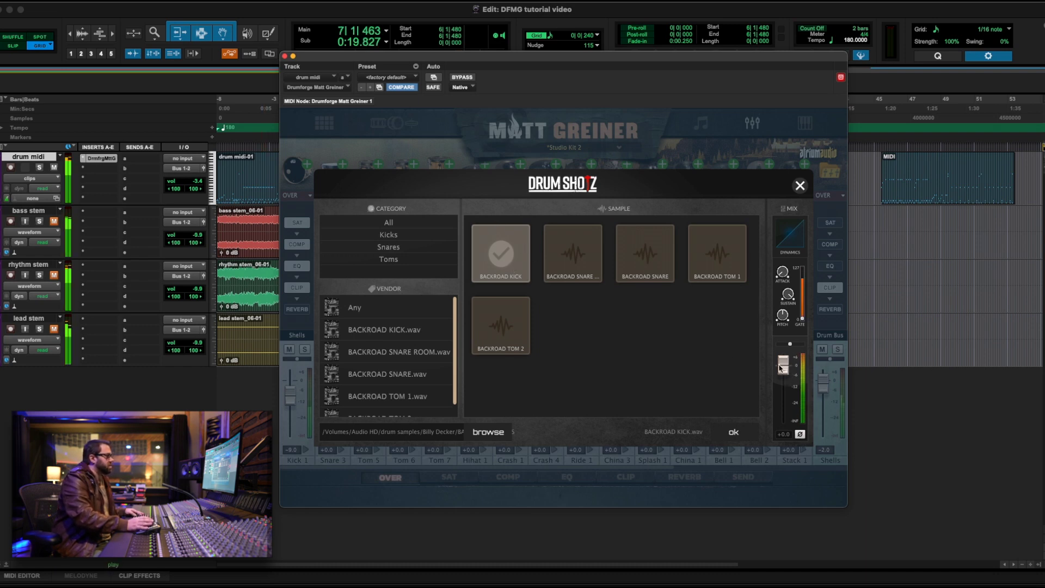
pyautogui.moveTo(784, 367); pyautogui.dragTo(788, 397)
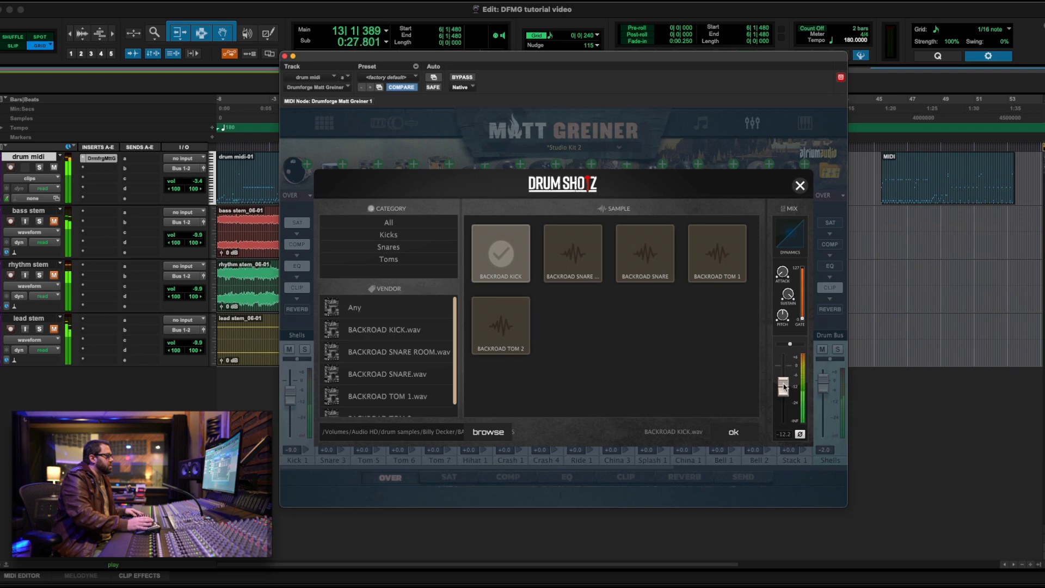
pyautogui.moveTo(786, 384); pyautogui.dragTo(786, 383)
pyautogui.moveTo(788, 294); pyautogui.dragTo(756, 416)
pyautogui.press('space')
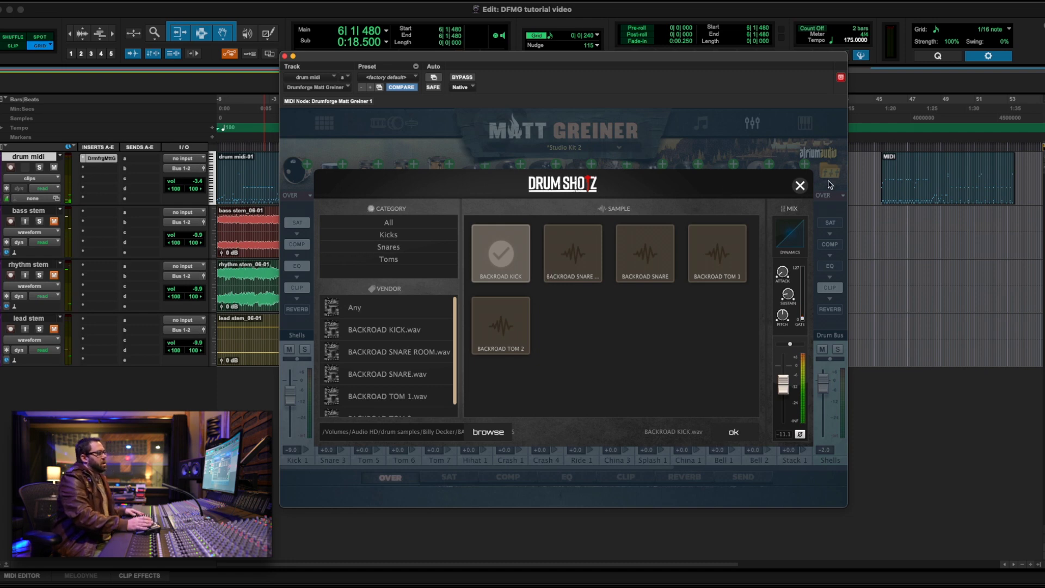
pyautogui.click(801, 186)
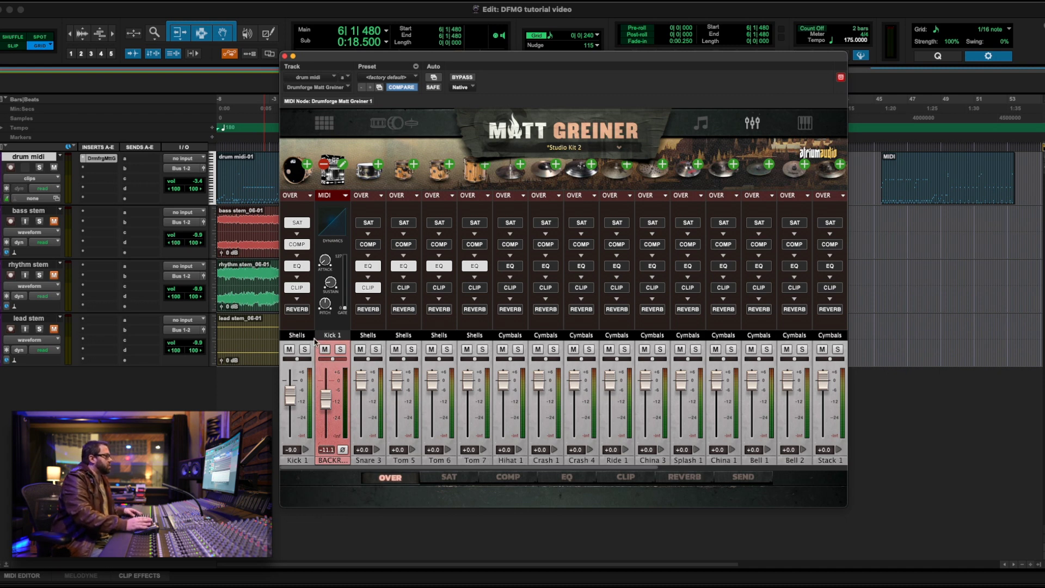
# Step: Examine the output routing choices for Snare 3 and its Top mic, expanding Snare 3 and Tom 5 into their individual mic channels
pyautogui.click(368, 335)
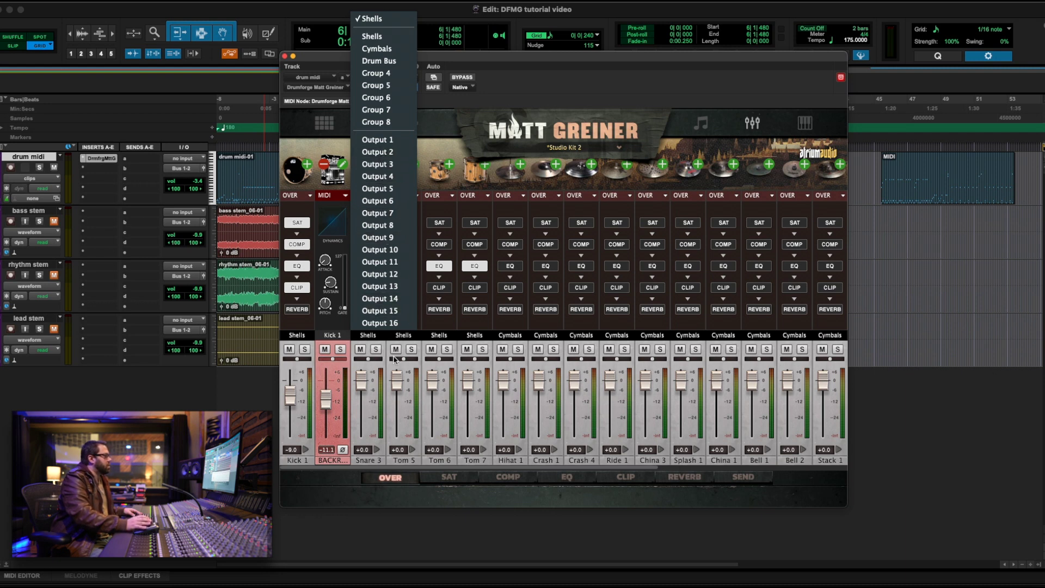
pyautogui.click(381, 444)
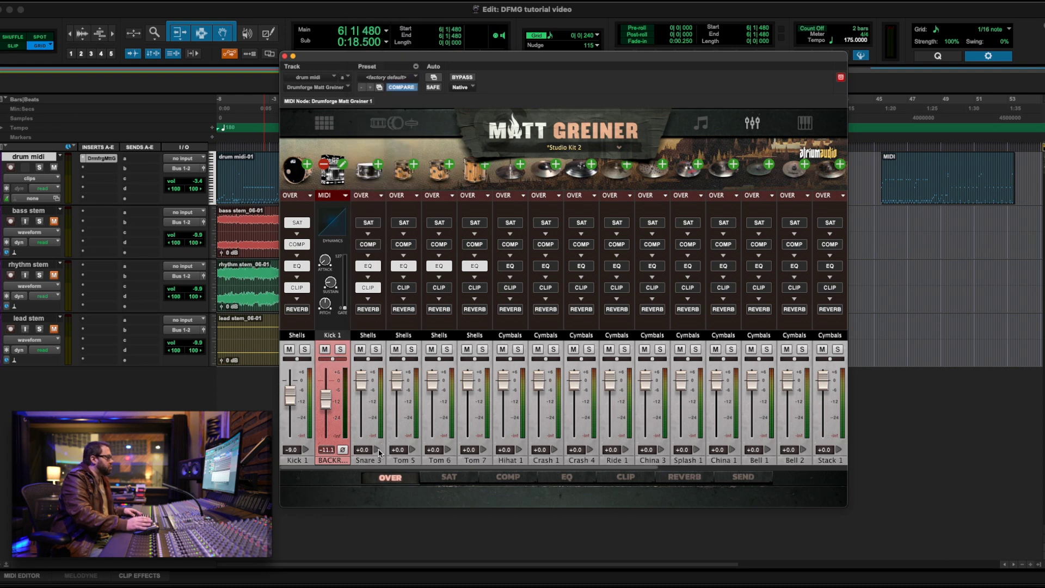
pyautogui.click(377, 449)
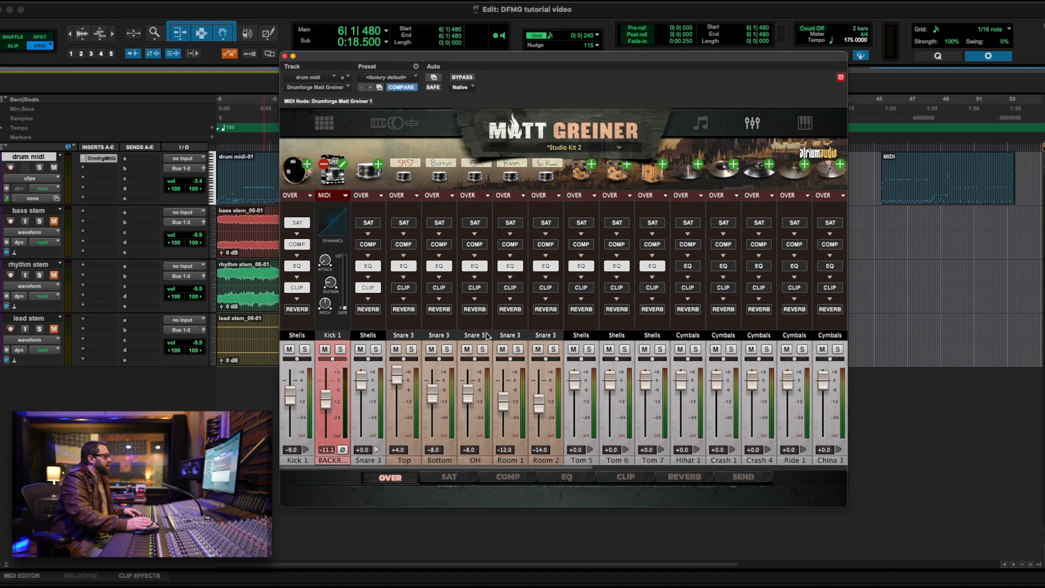
pyautogui.click(412, 336)
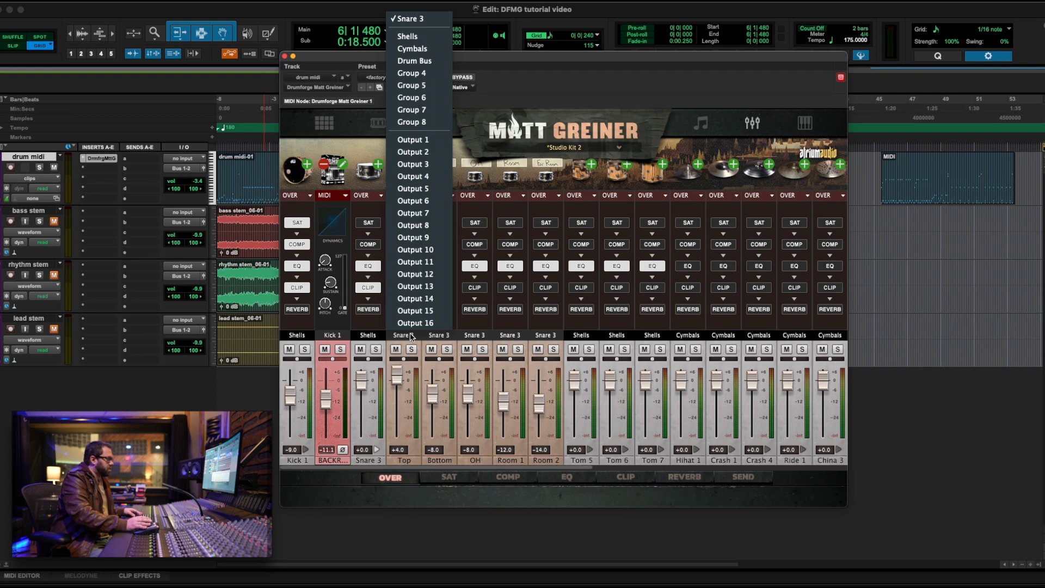
pyautogui.click(411, 337)
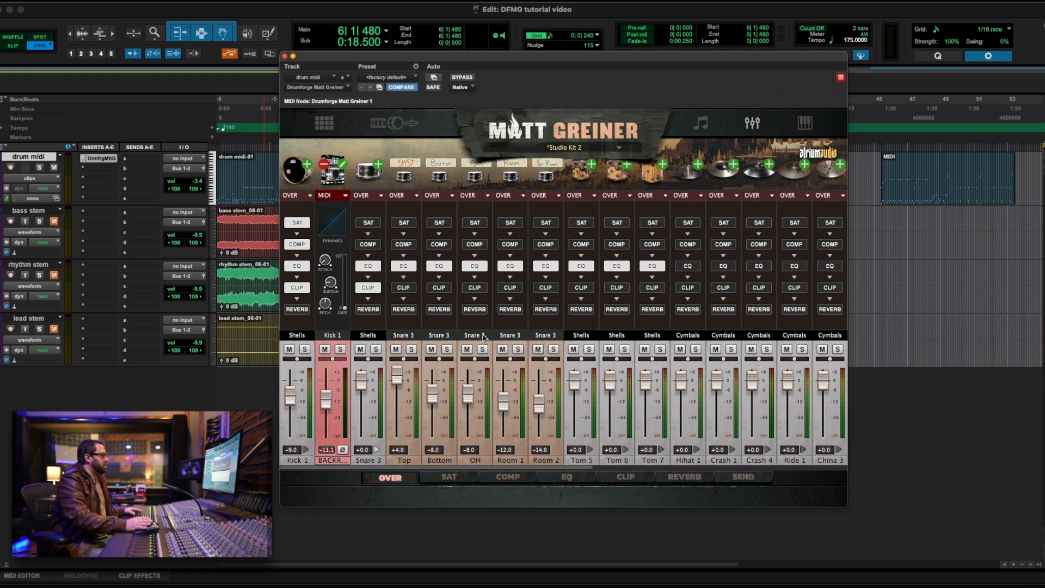
pyautogui.click(591, 449)
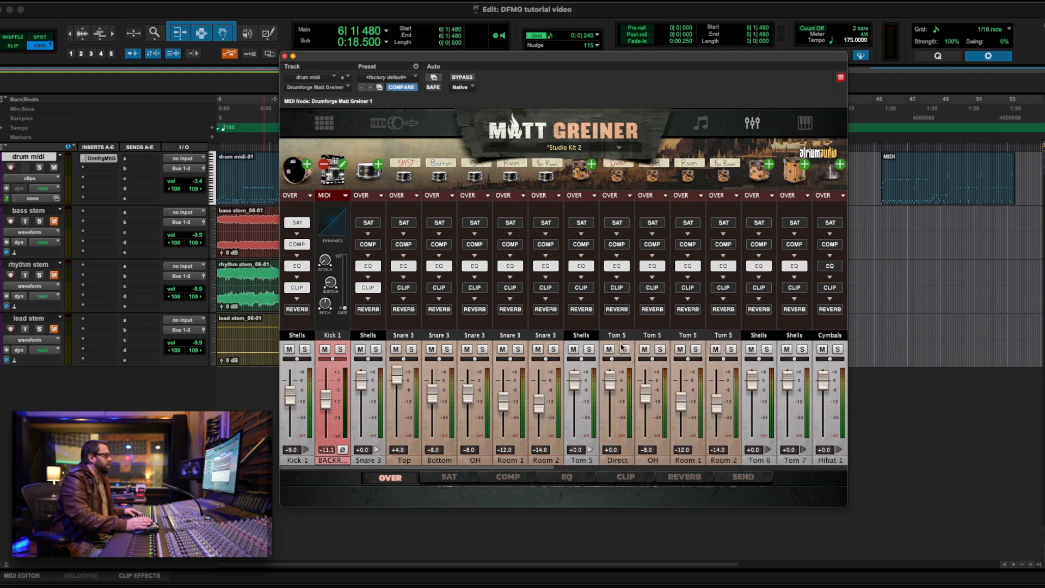